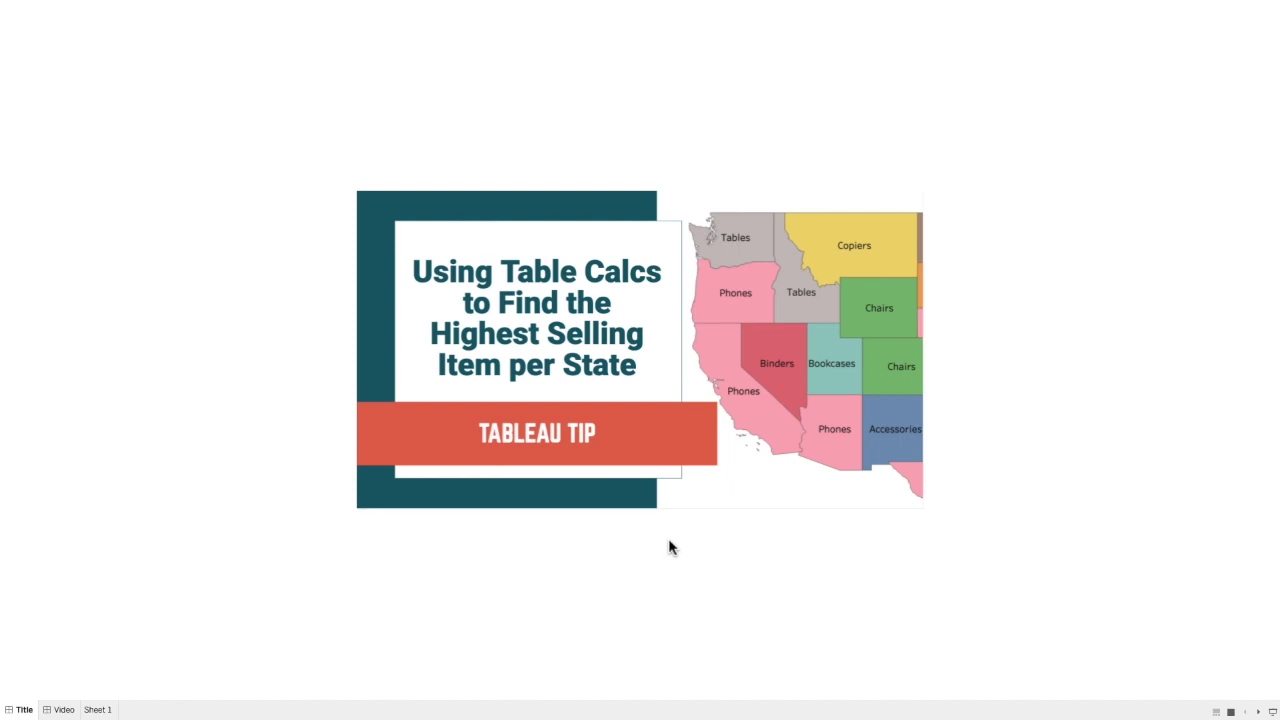
Exit the full-screen title presentation to return to the workbook.
key(Escape)
On Sheet 1, build a State and Sub-Category text table of SUM(Sales), sorted by sales descending.
click(190, 653)
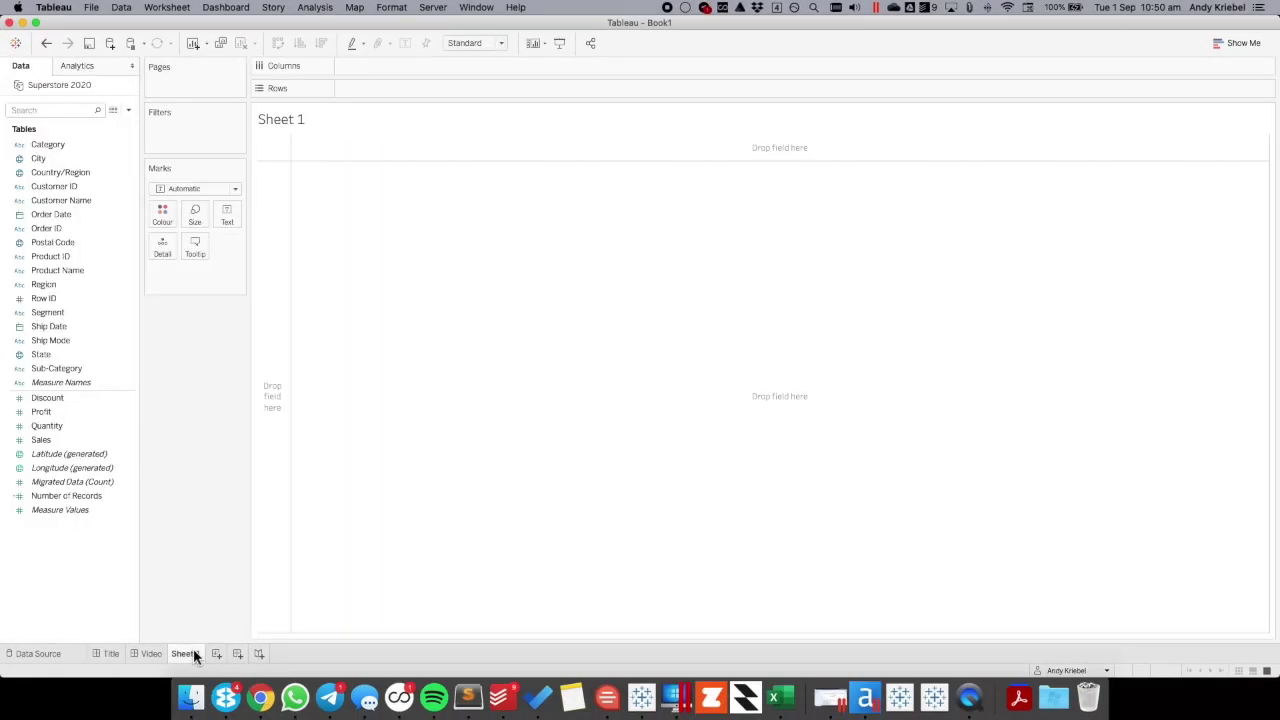
click(94, 286)
drag(62, 354, 271, 347)
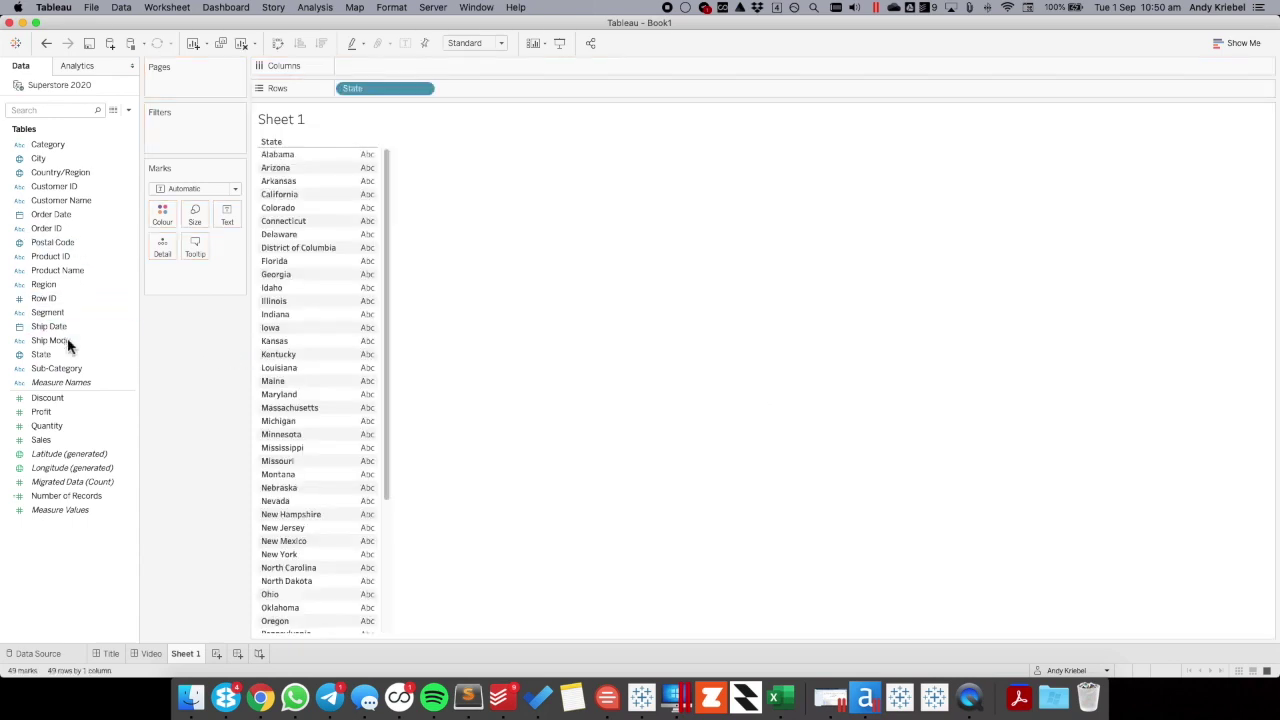
drag(66, 368, 466, 100)
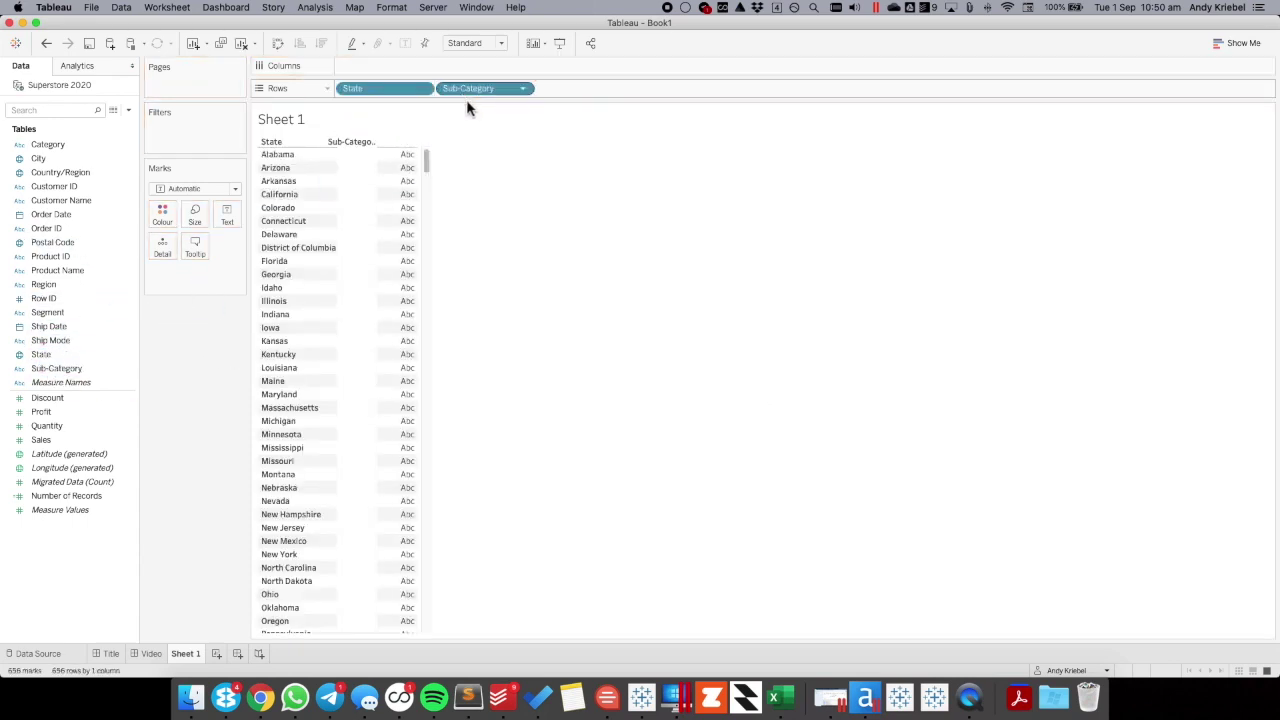
drag(42, 440, 408, 345)
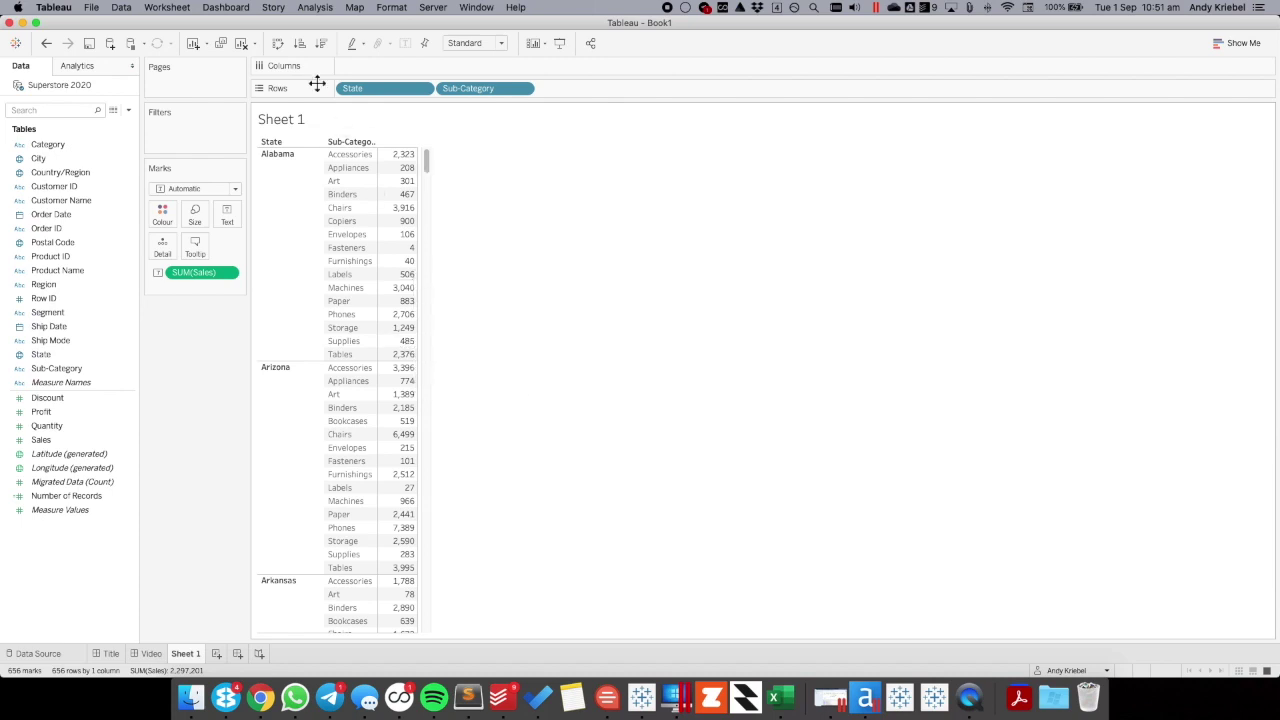
click(321, 43)
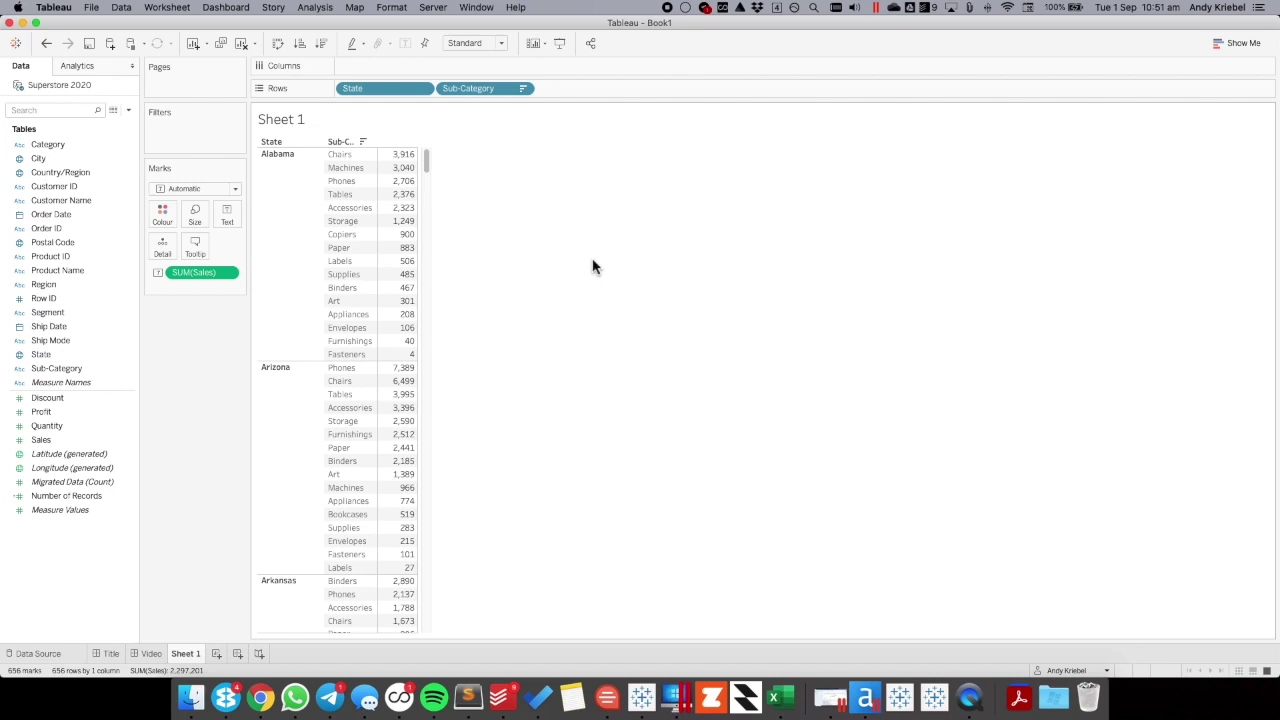
Start a calculated field named Sales Rank using the RANK function.
click(128, 110)
click(66, 124)
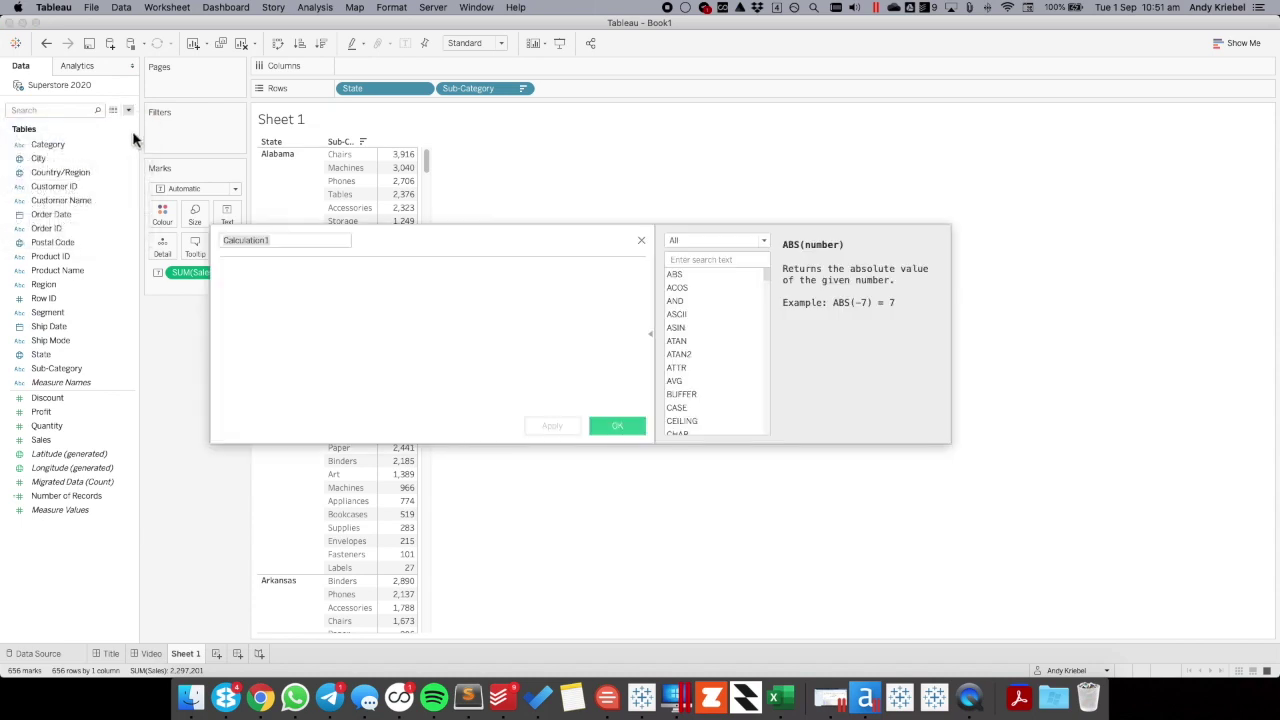
text(Sales Rank)
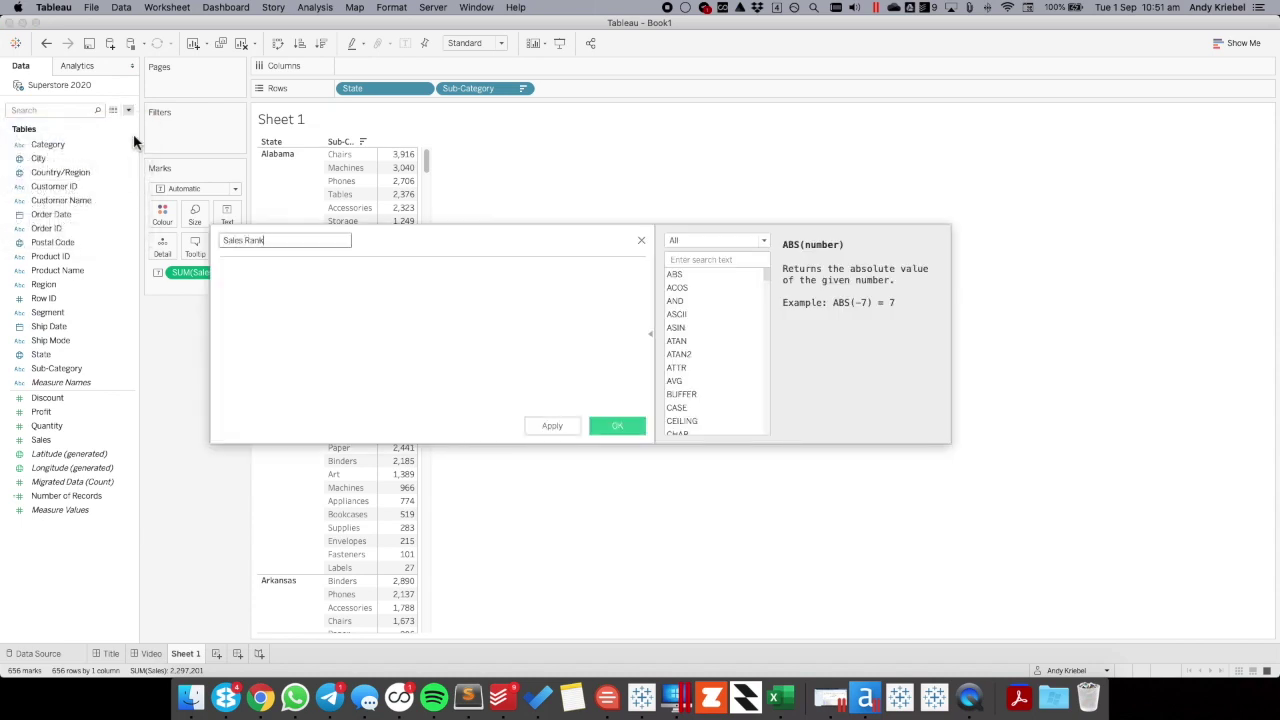
key(Tab)
text(rank)
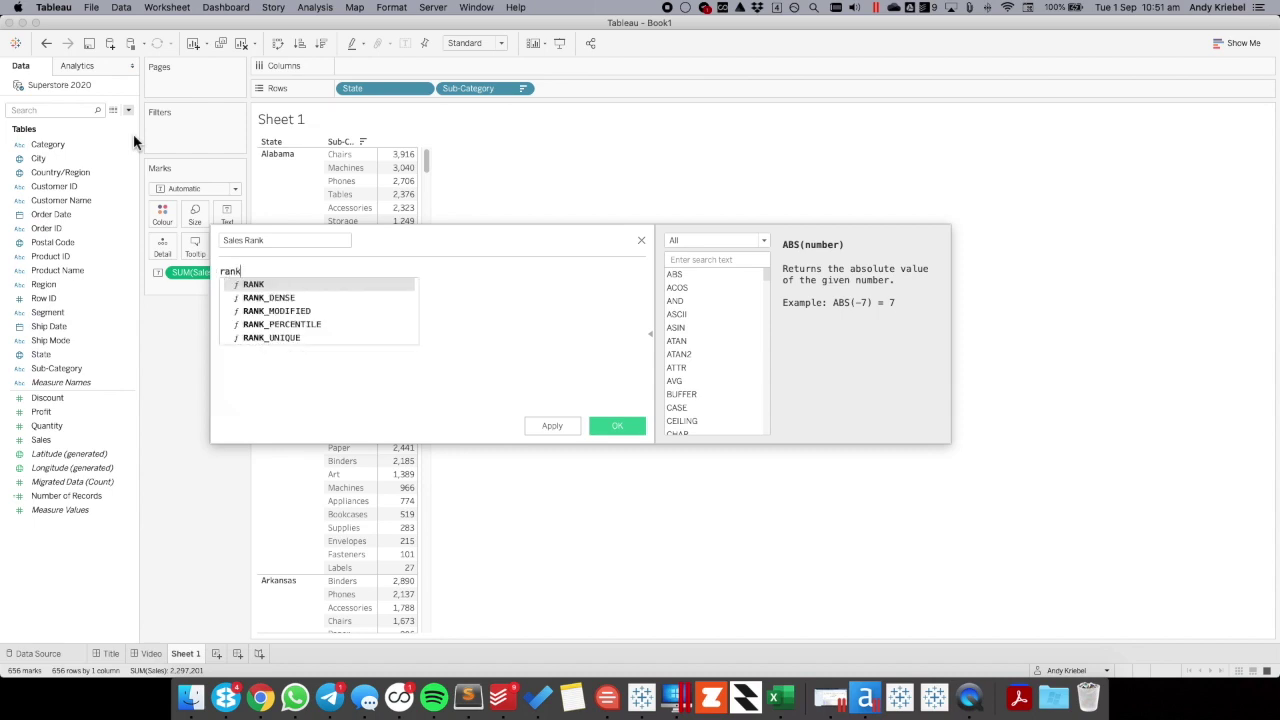
key(Return)
mouse_move(194, 270)
mouse_down()
mouse_move(257, 271)
mouse_move(200, 272)
mouse_up()
Complete Sales Rank as RANK(SUM([Sales])), save it, and add it to the table.
click(129, 111)
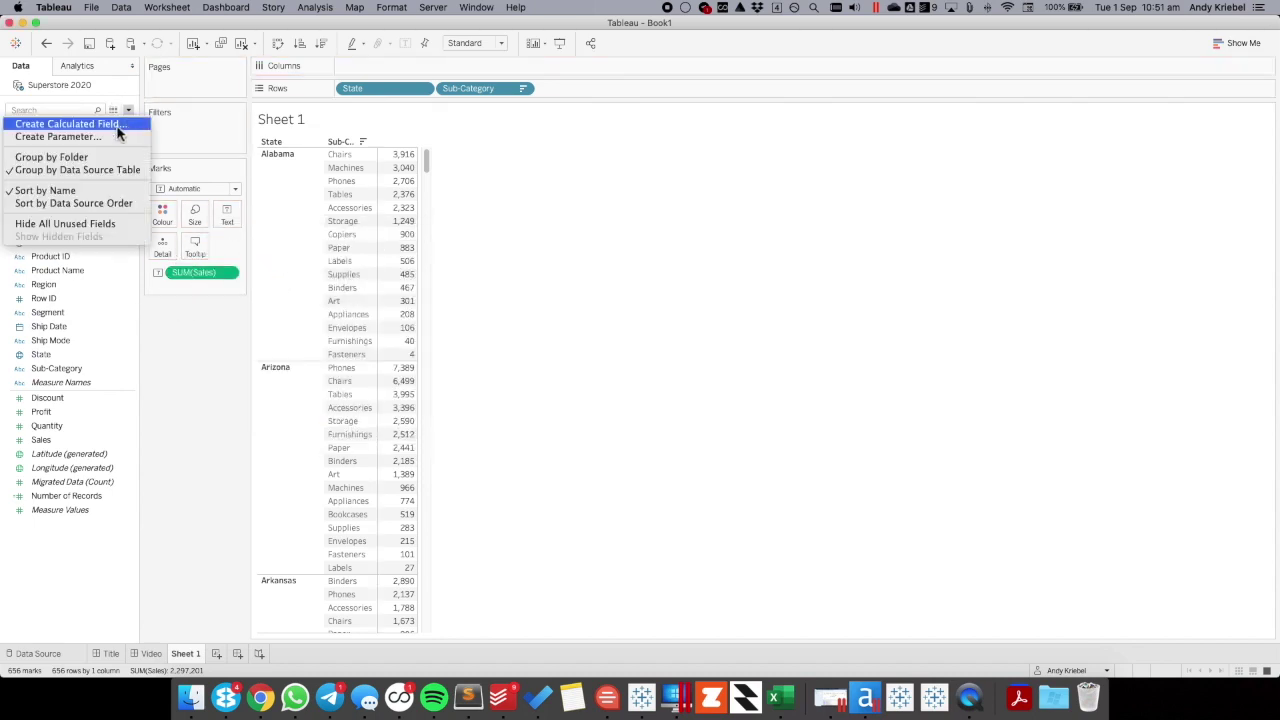
click(115, 125)
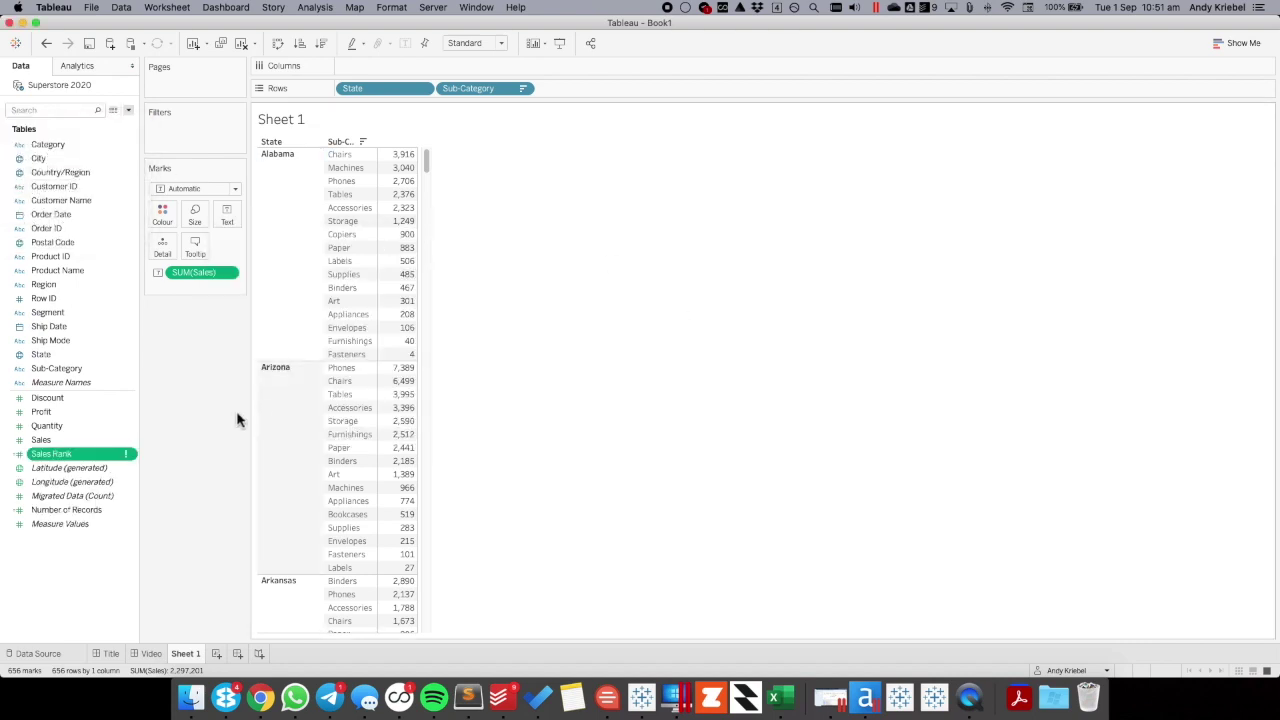
right_click(100, 453)
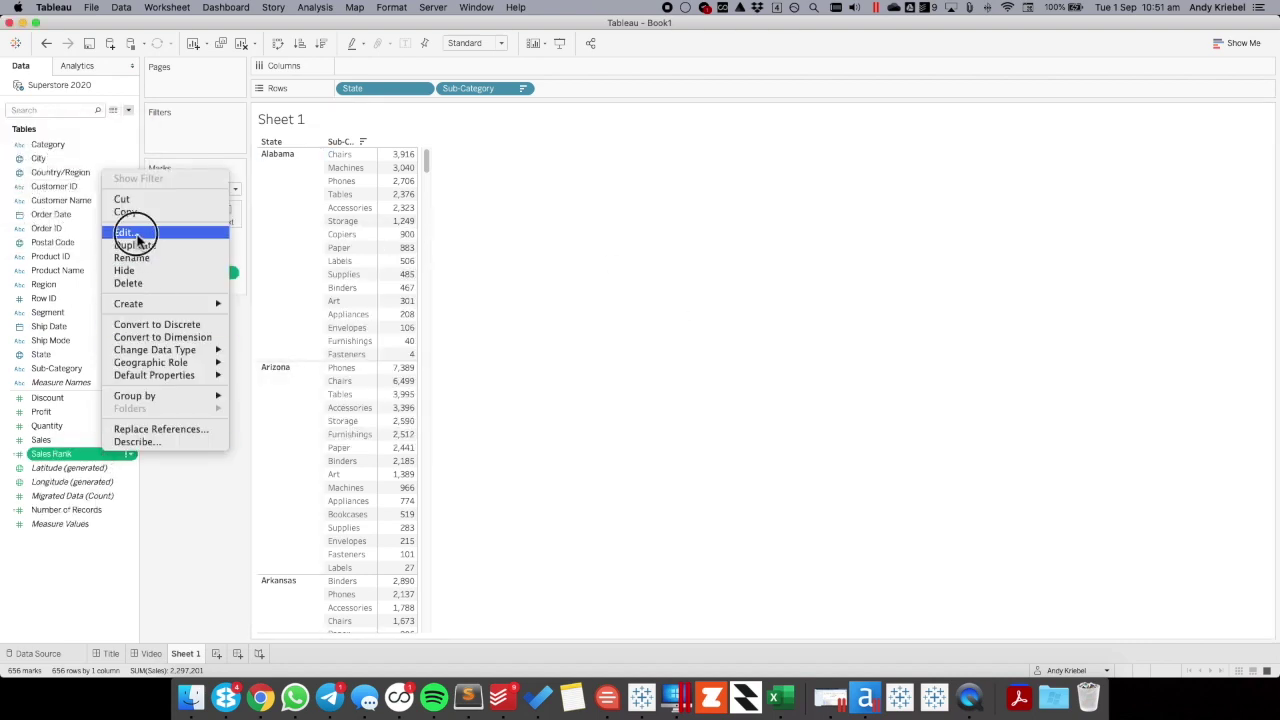
click(136, 232)
click(245, 271)
text(SUM)
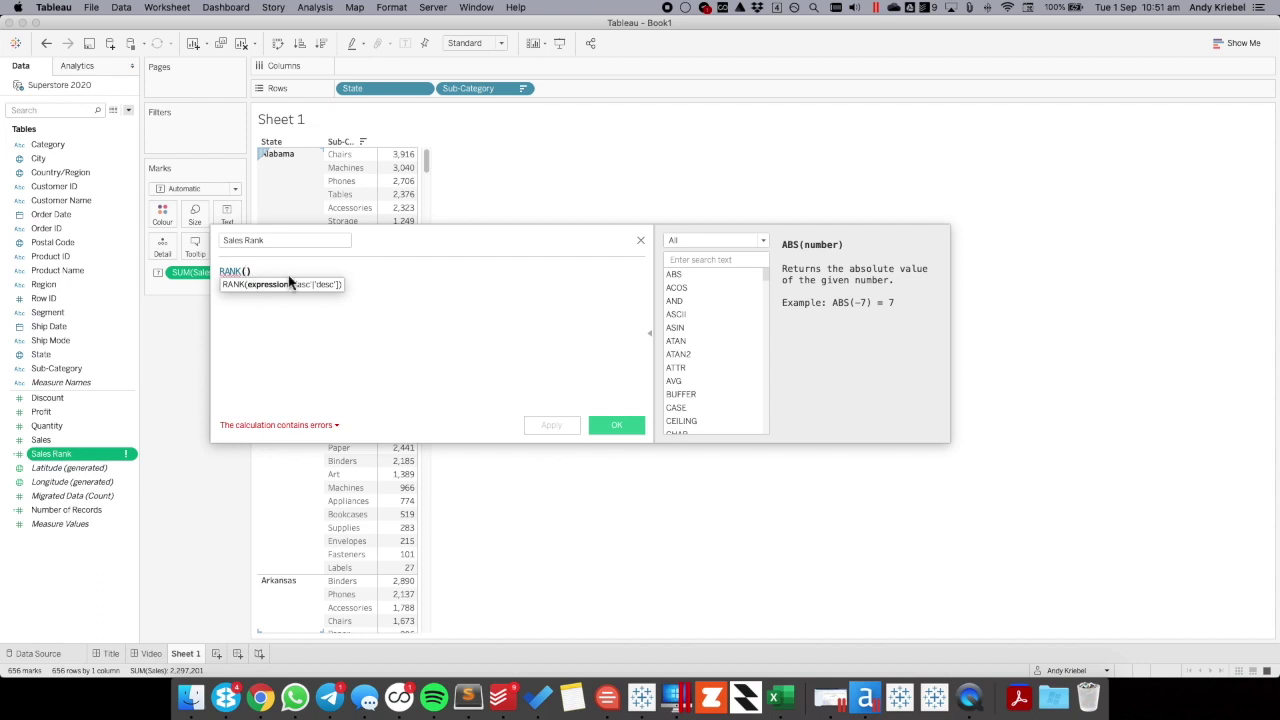
click(288, 283)
text([Sales])
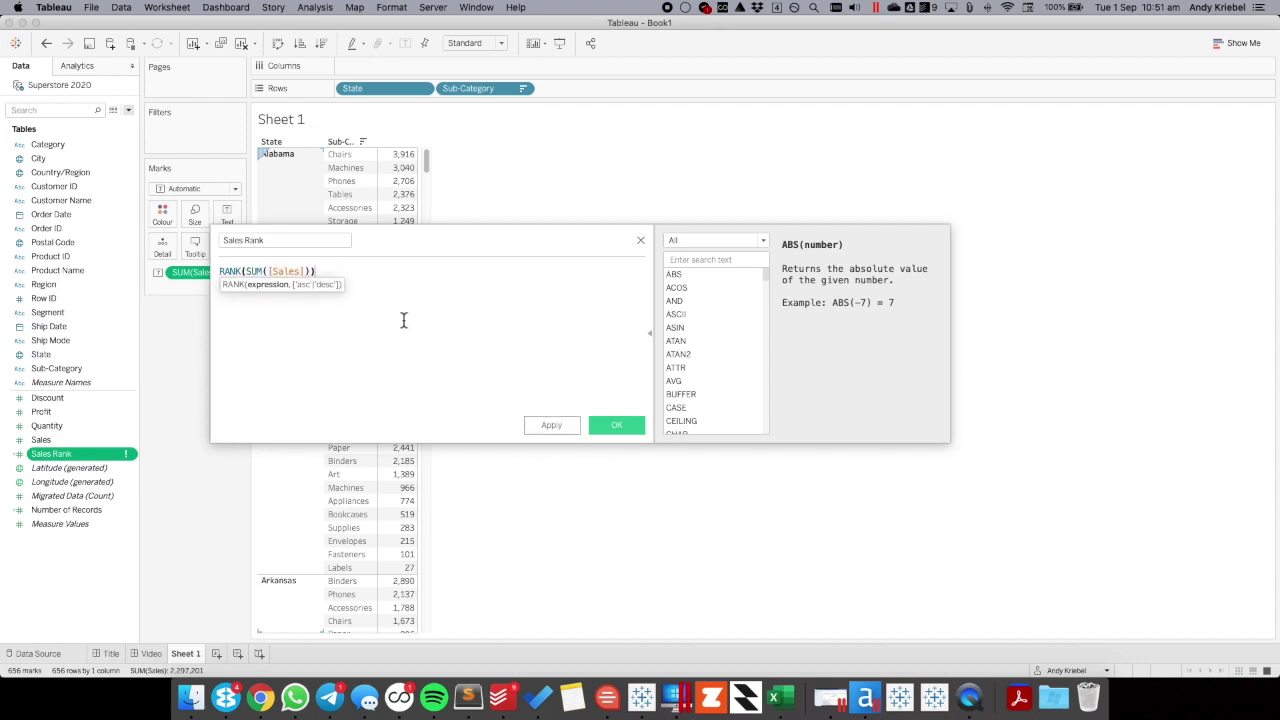
click(628, 428)
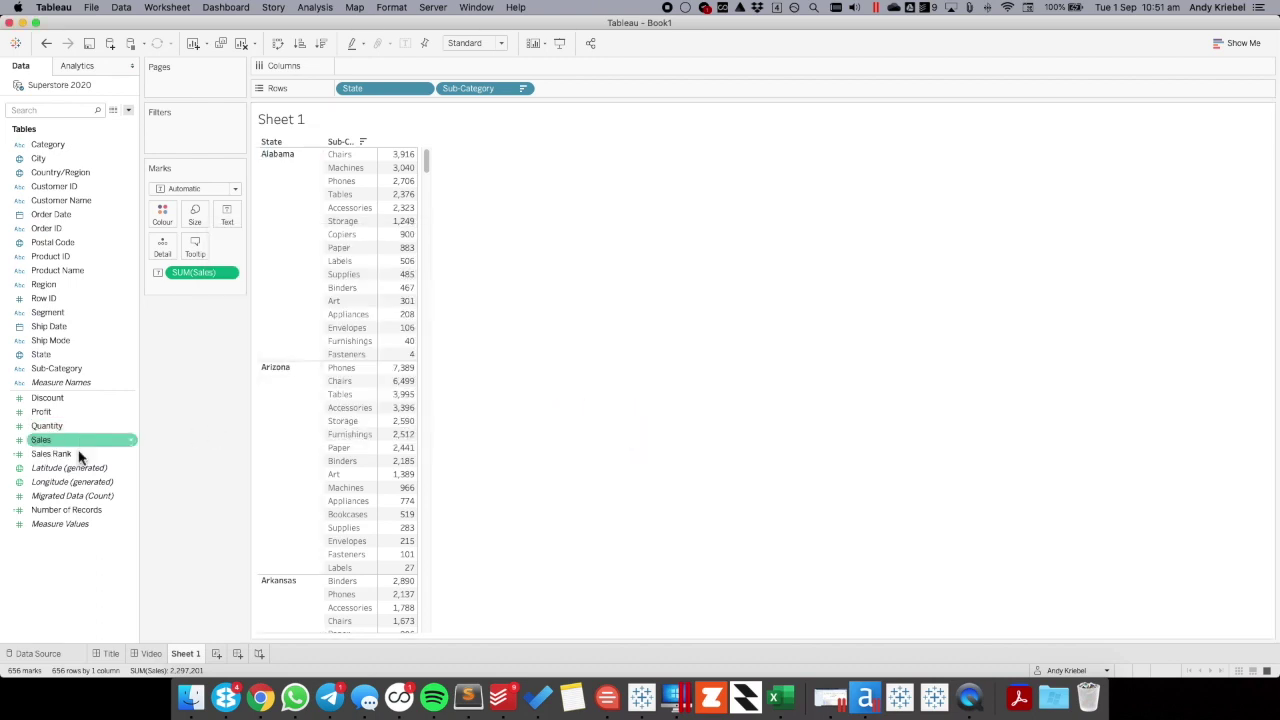
drag(75, 453, 398, 272)
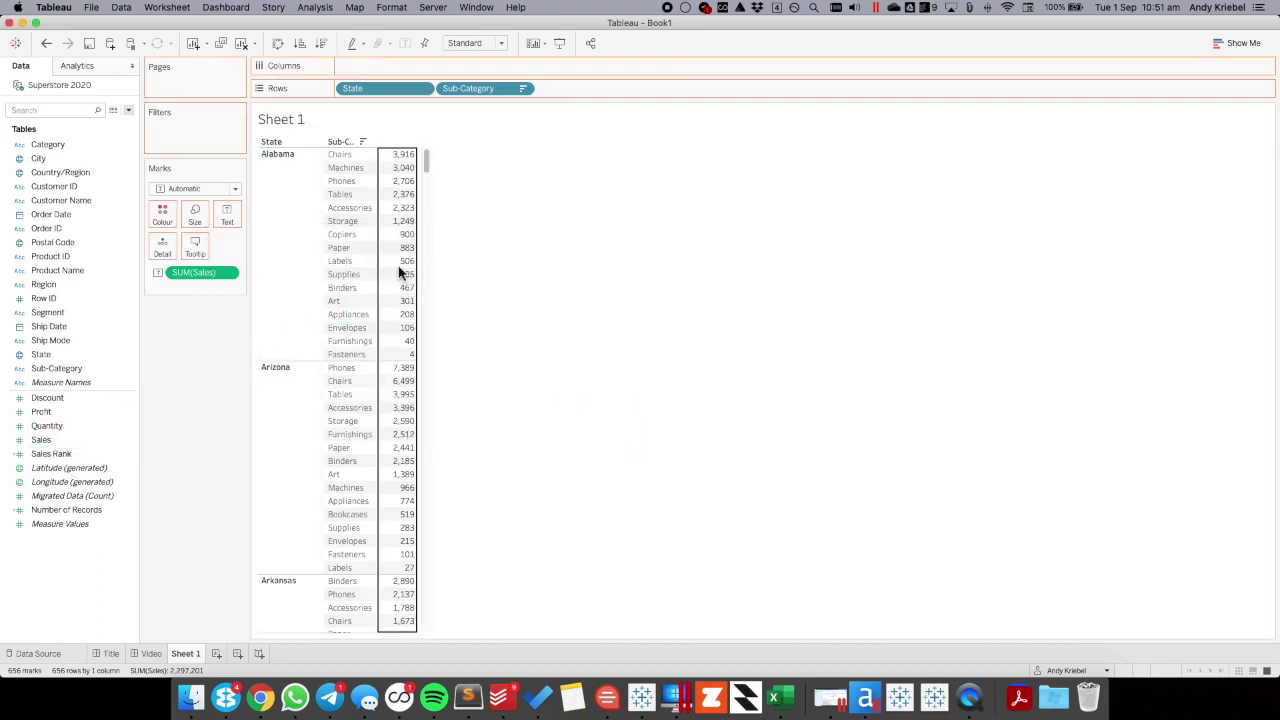
Compute Sales Rank using Specific Dimensions with State unchecked, so ranks restart per state.
click(231, 345)
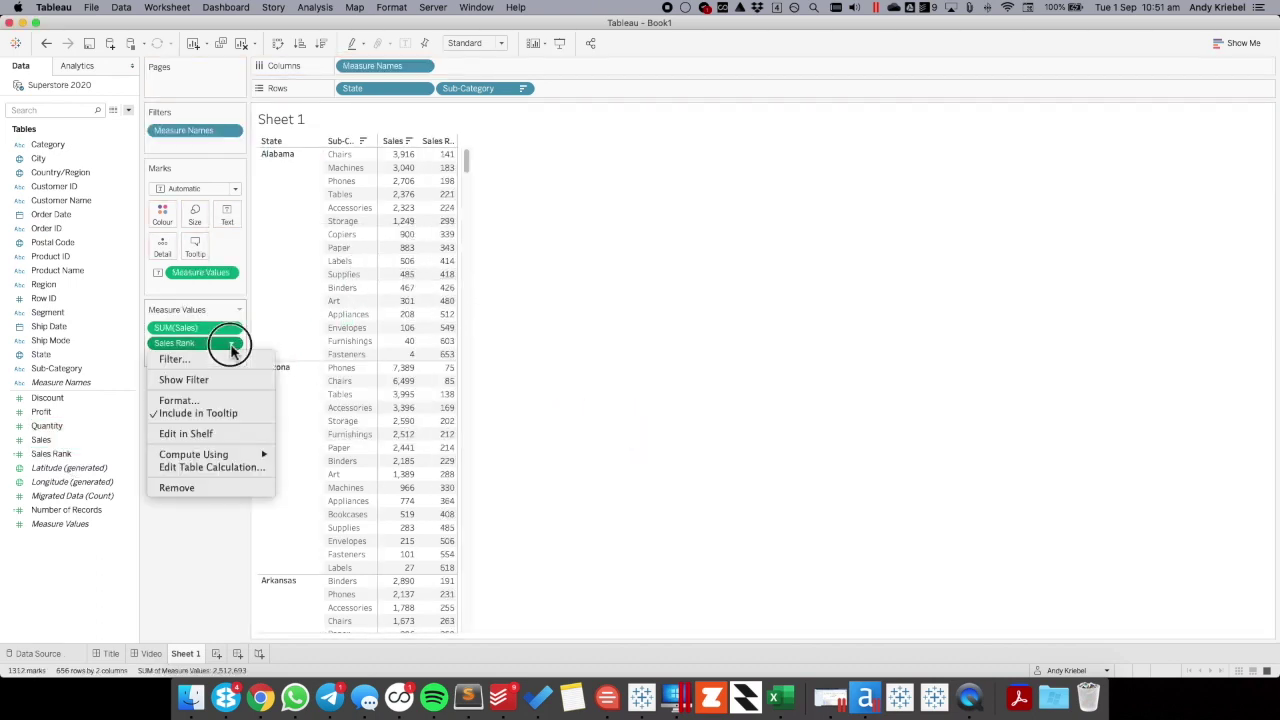
click(226, 467)
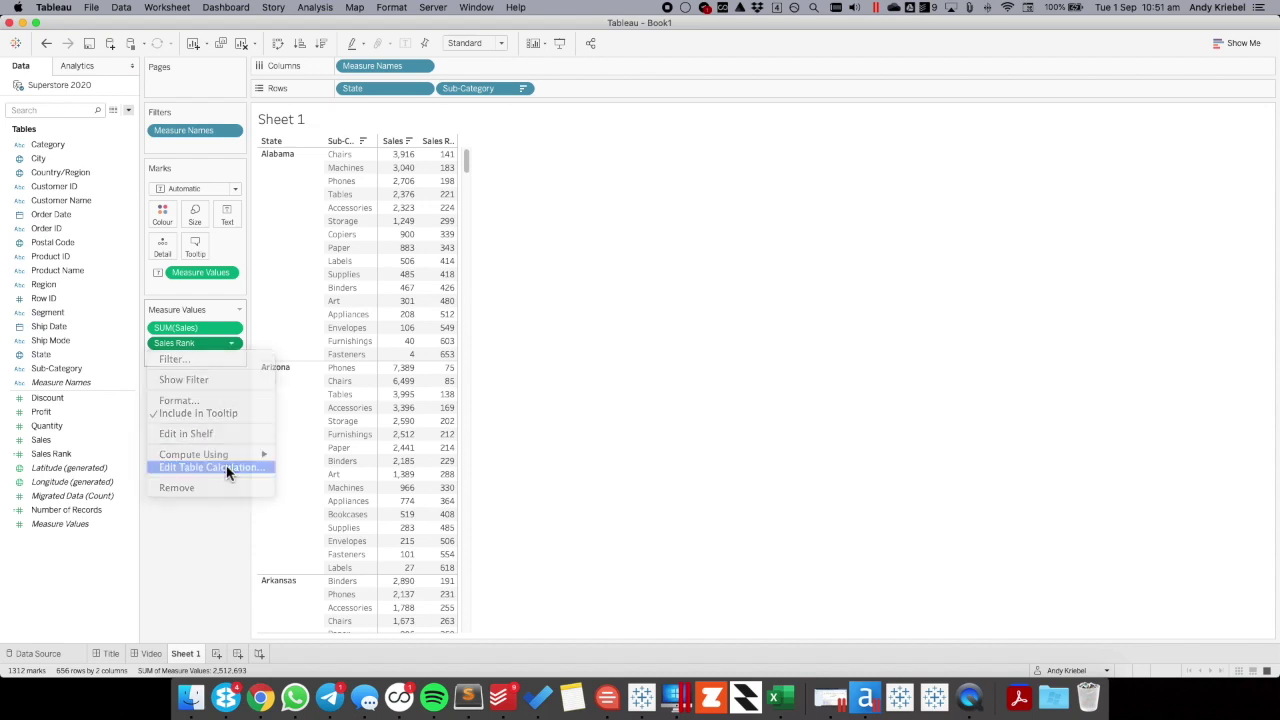
click(434, 280)
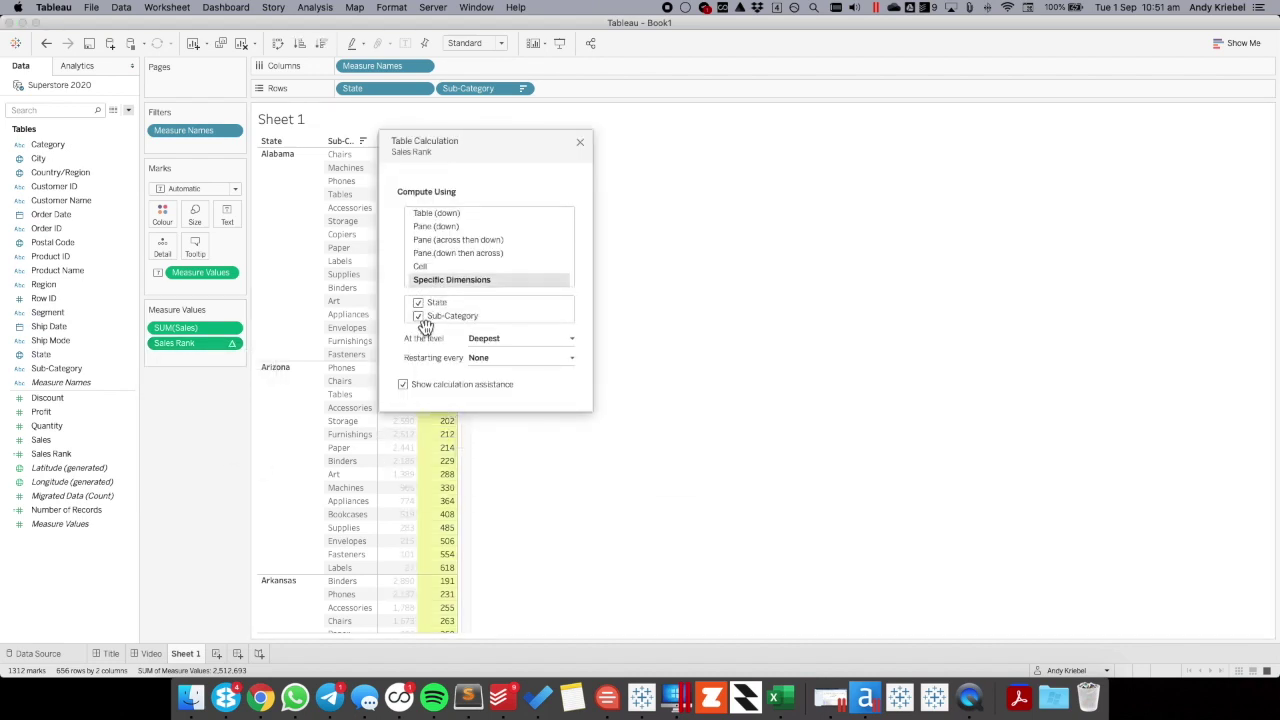
click(418, 302)
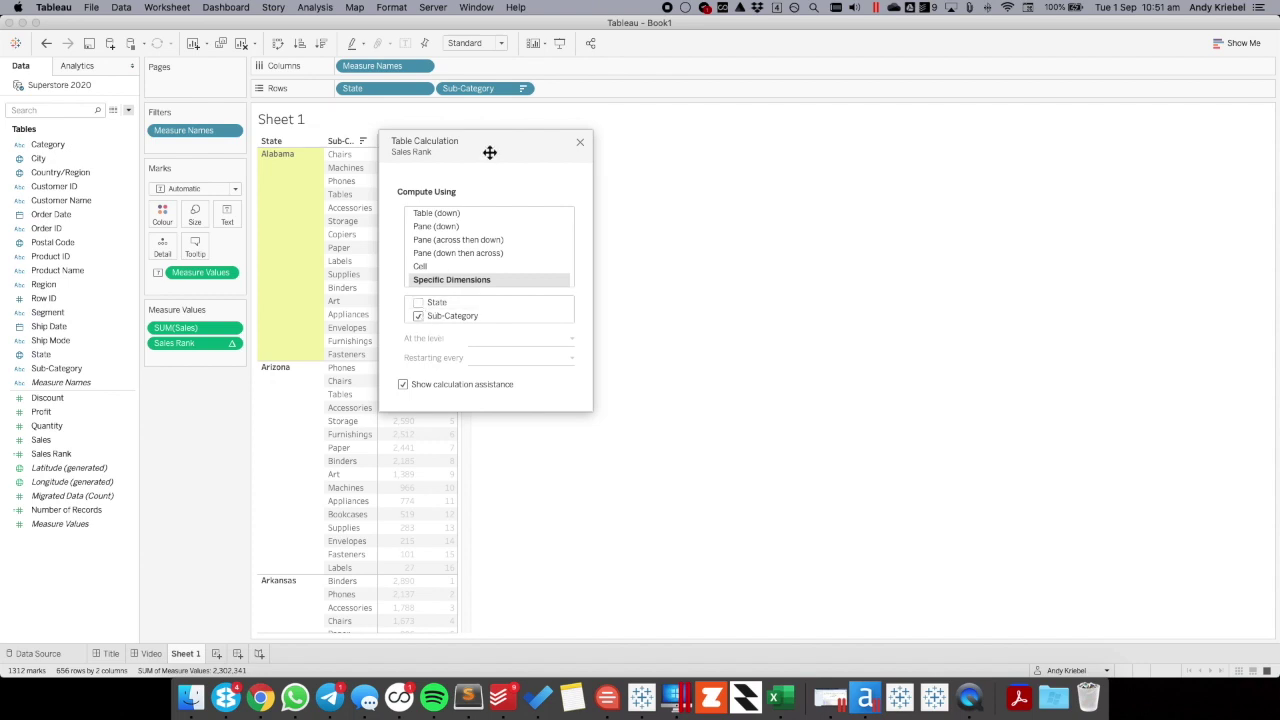
drag(489, 152, 661, 158)
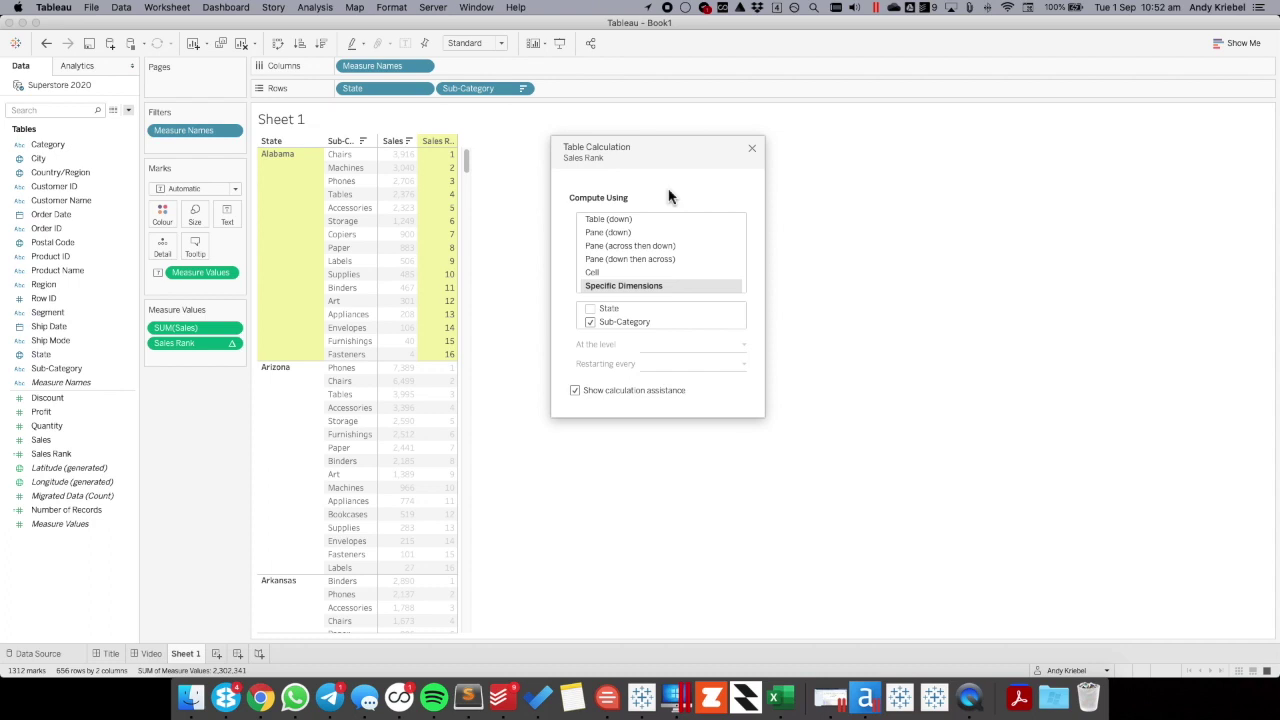
click(753, 149)
mouse_move(447, 161)
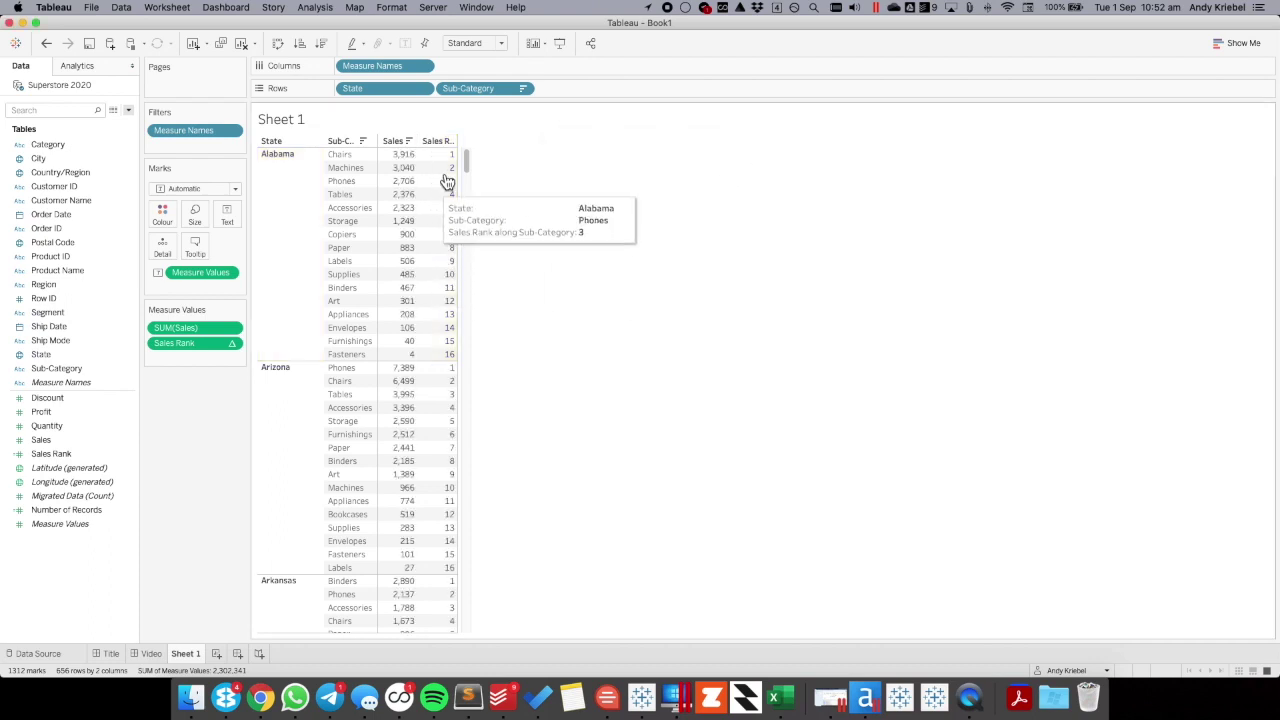
scroll(432, 449, down, 3)
scroll(432, 449, down, 5)
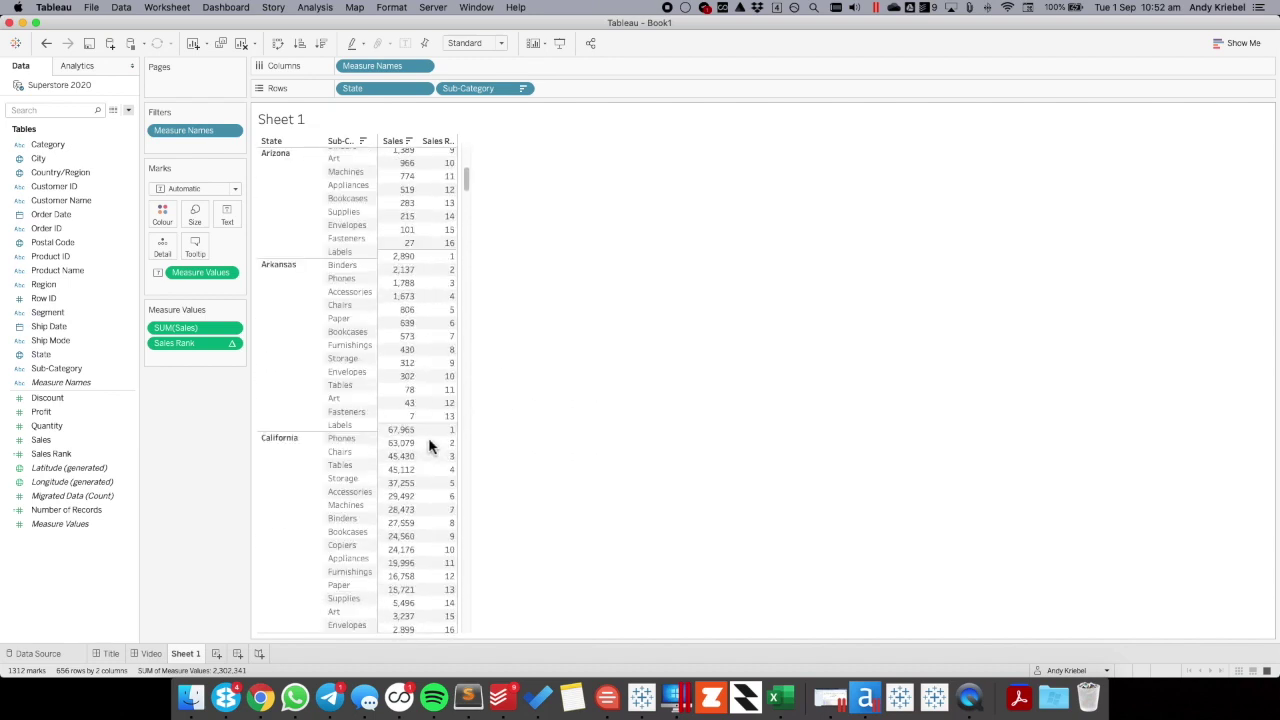
scroll(413, 286, up, 1)
scroll(414, 280, up, 7)
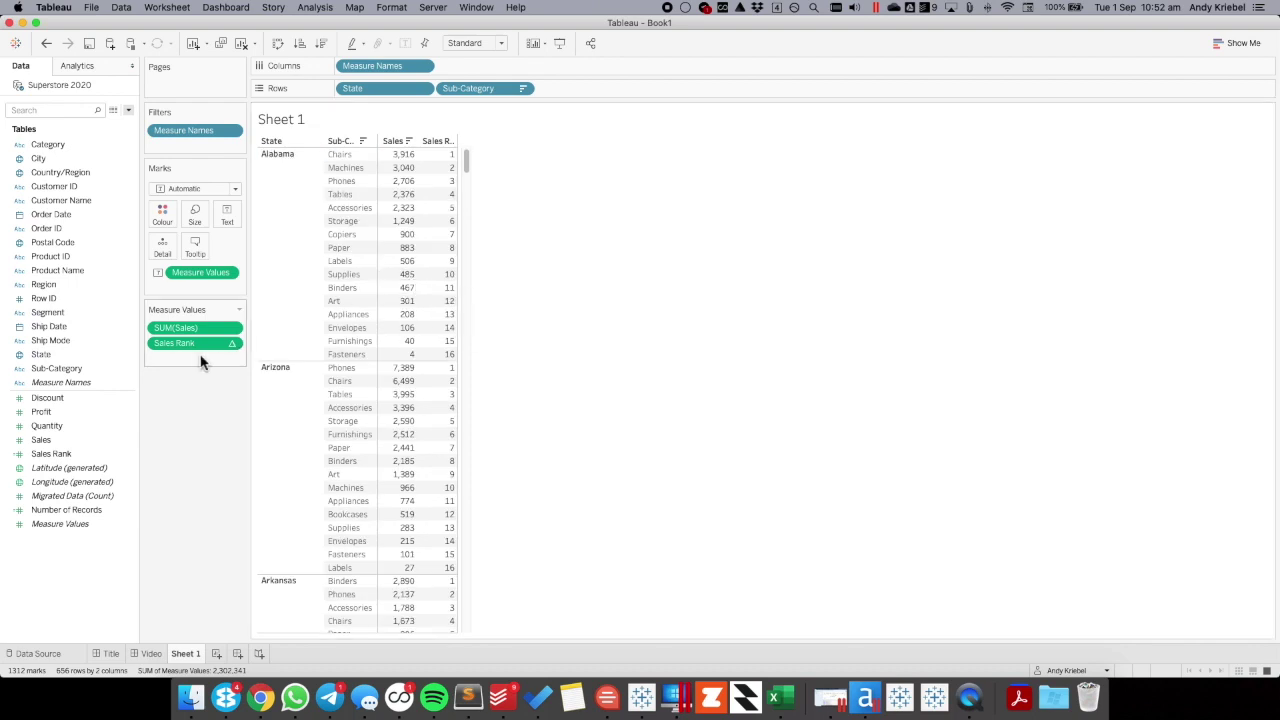
Put Sales Rank on Rows as a discrete field and filter the view to rank 1.
drag(199, 347, 614, 94)
click(623, 88)
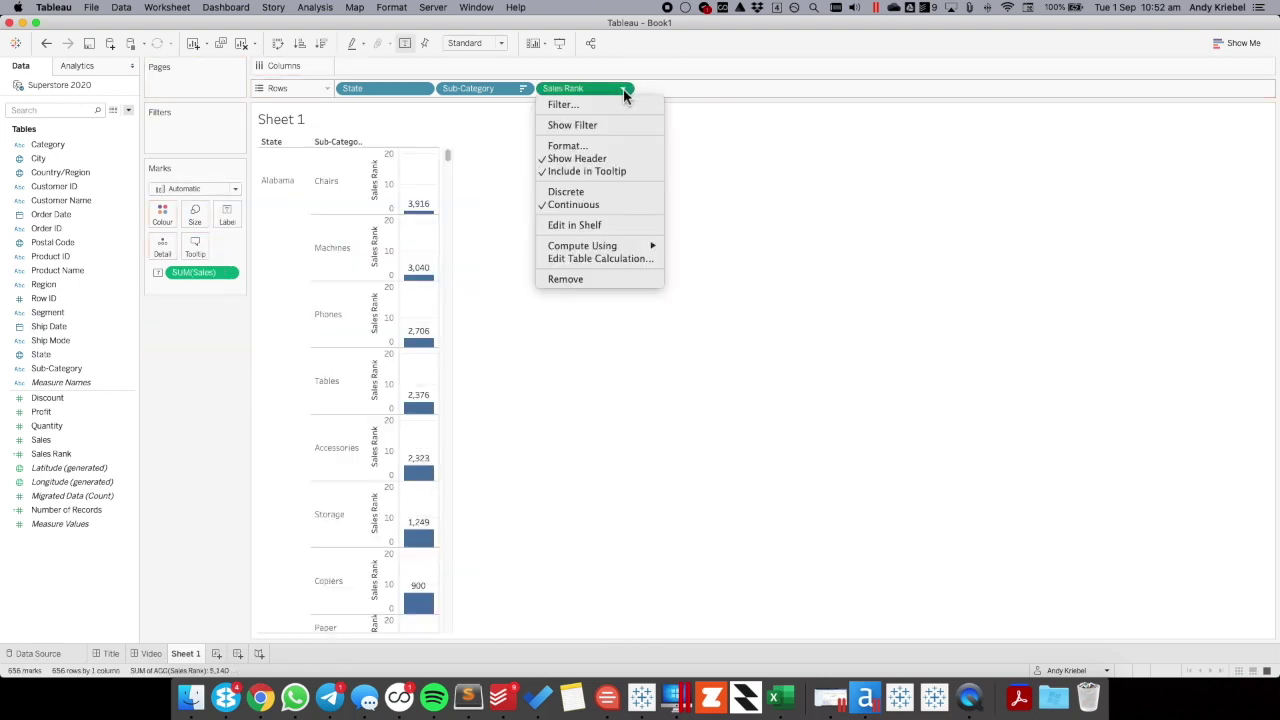
click(613, 196)
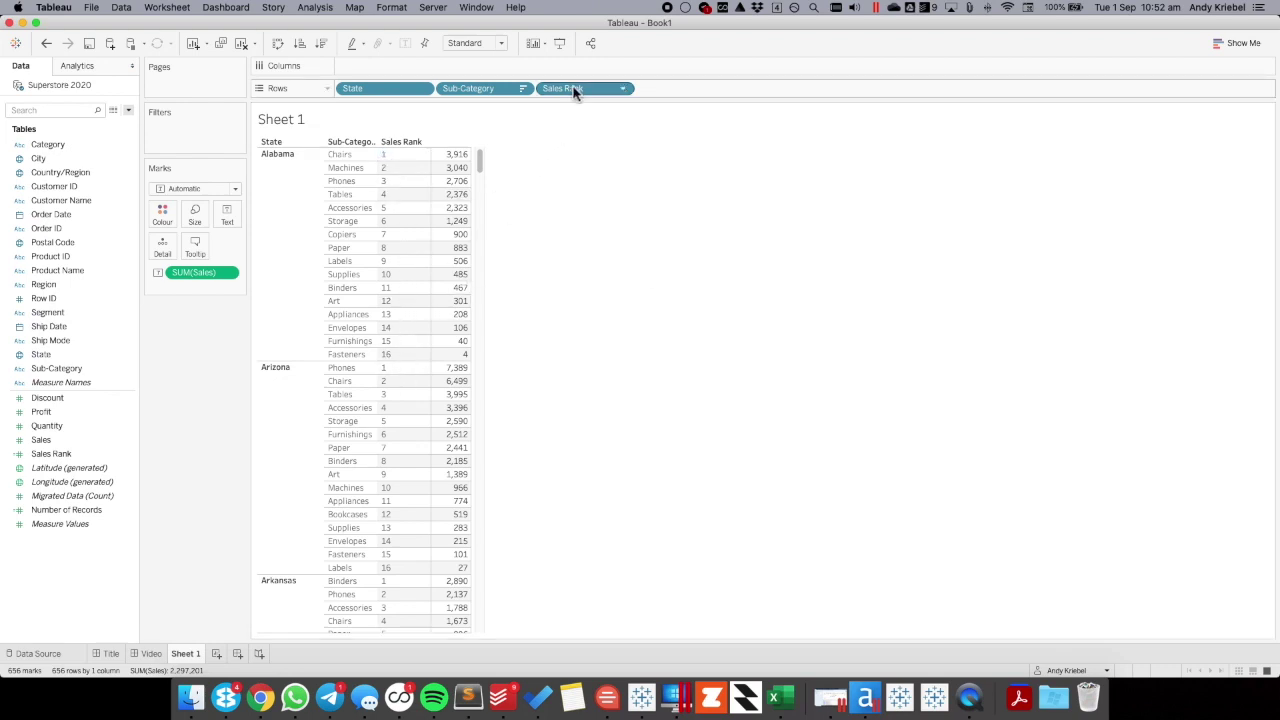
drag(575, 92, 208, 134)
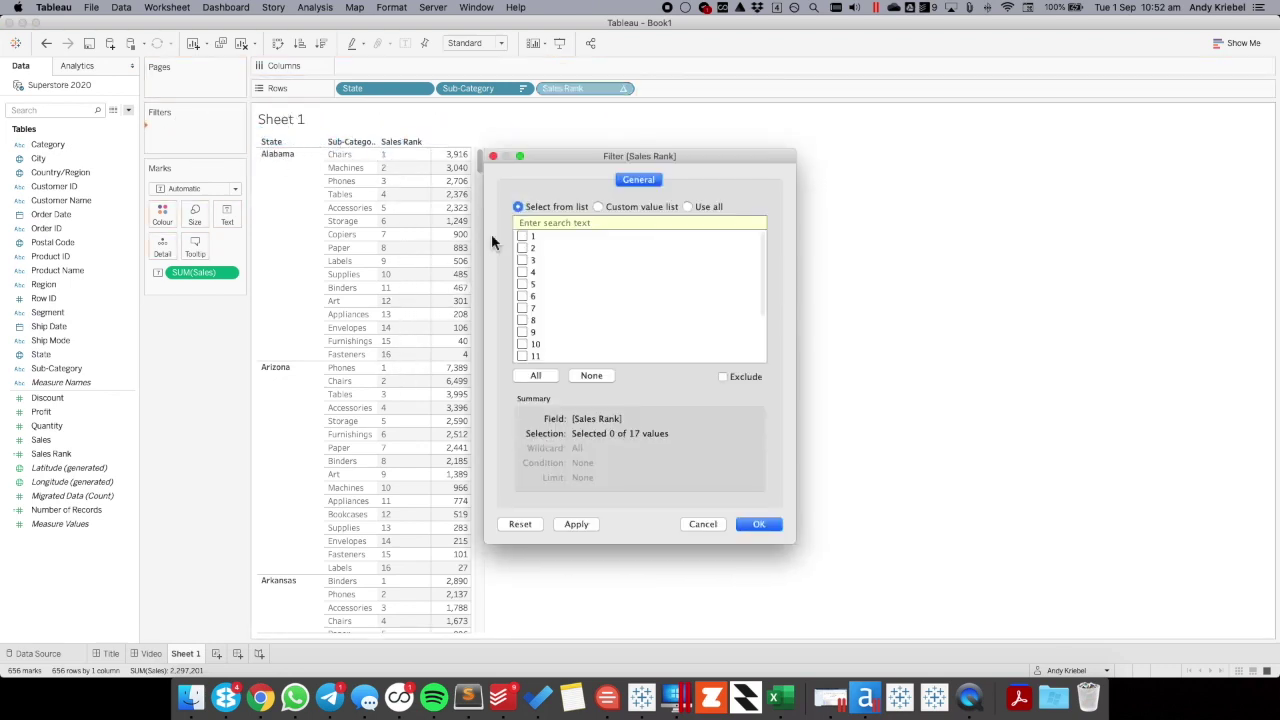
click(522, 236)
click(759, 524)
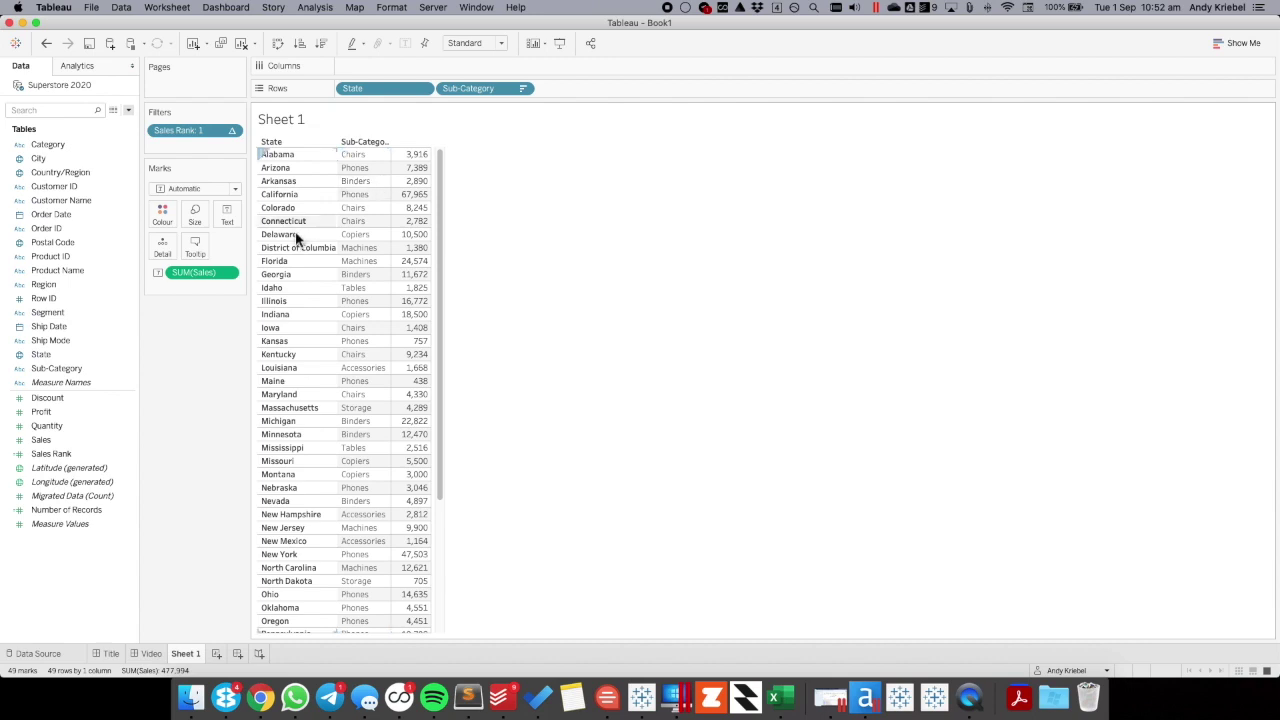
Move State and Sub-Category onto the Marks card and switch SUM(Sales) from Text to Detail.
drag(366, 90, 168, 256)
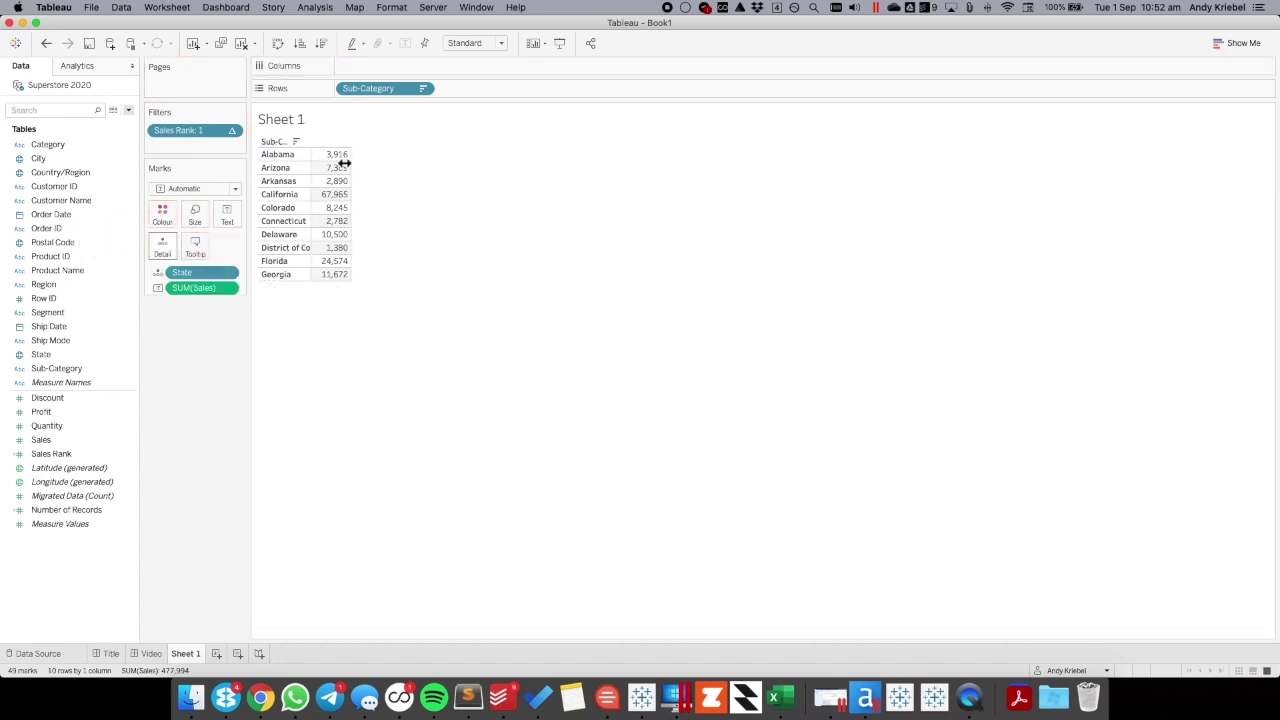
drag(394, 90, 183, 275)
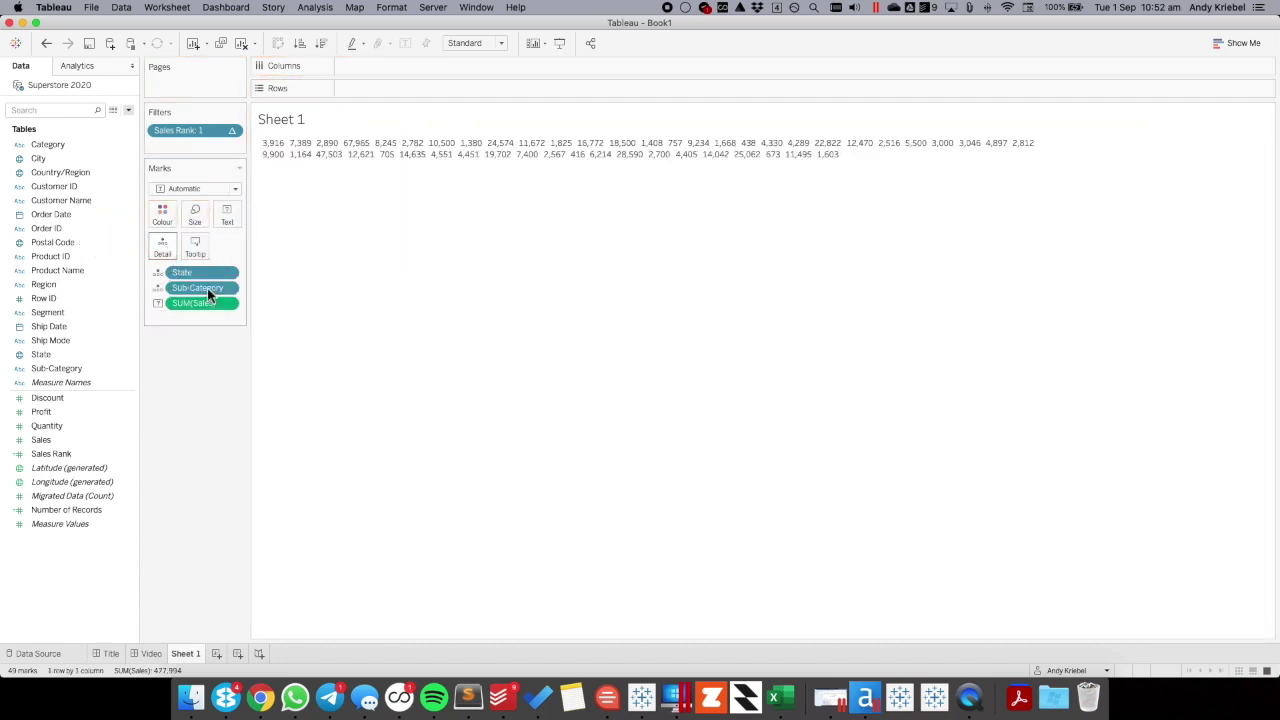
click(157, 303)
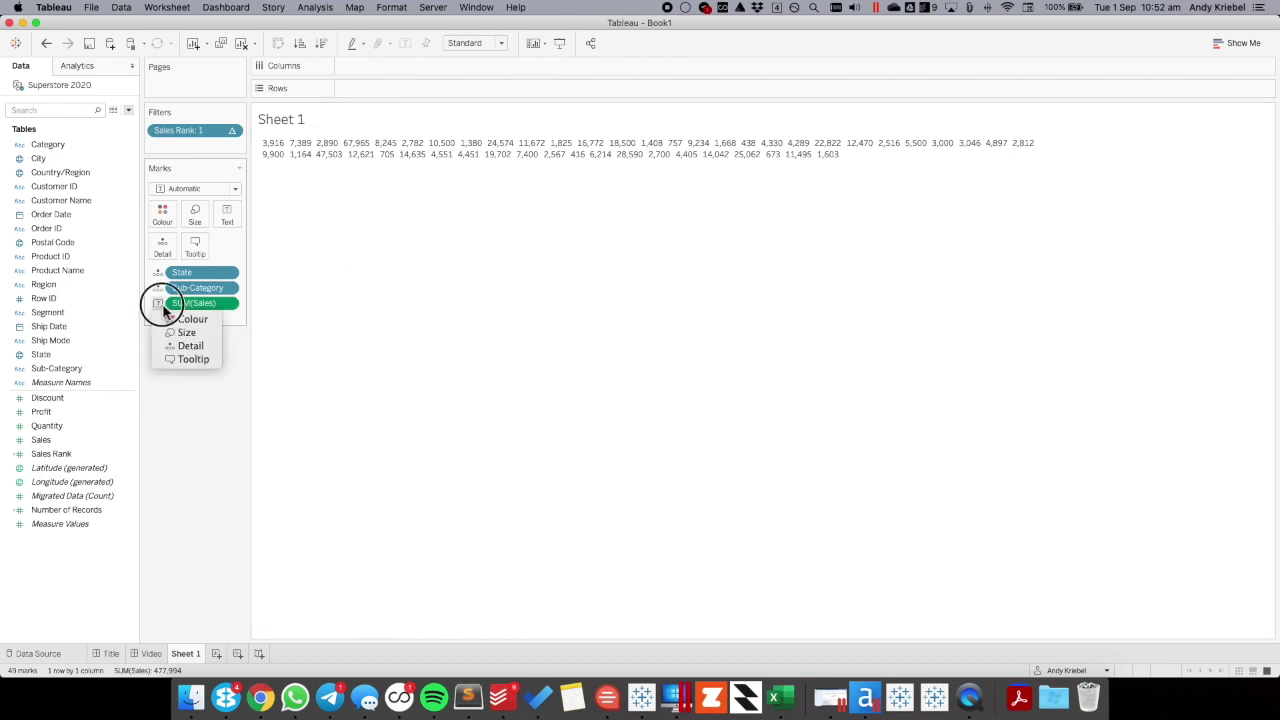
click(190, 343)
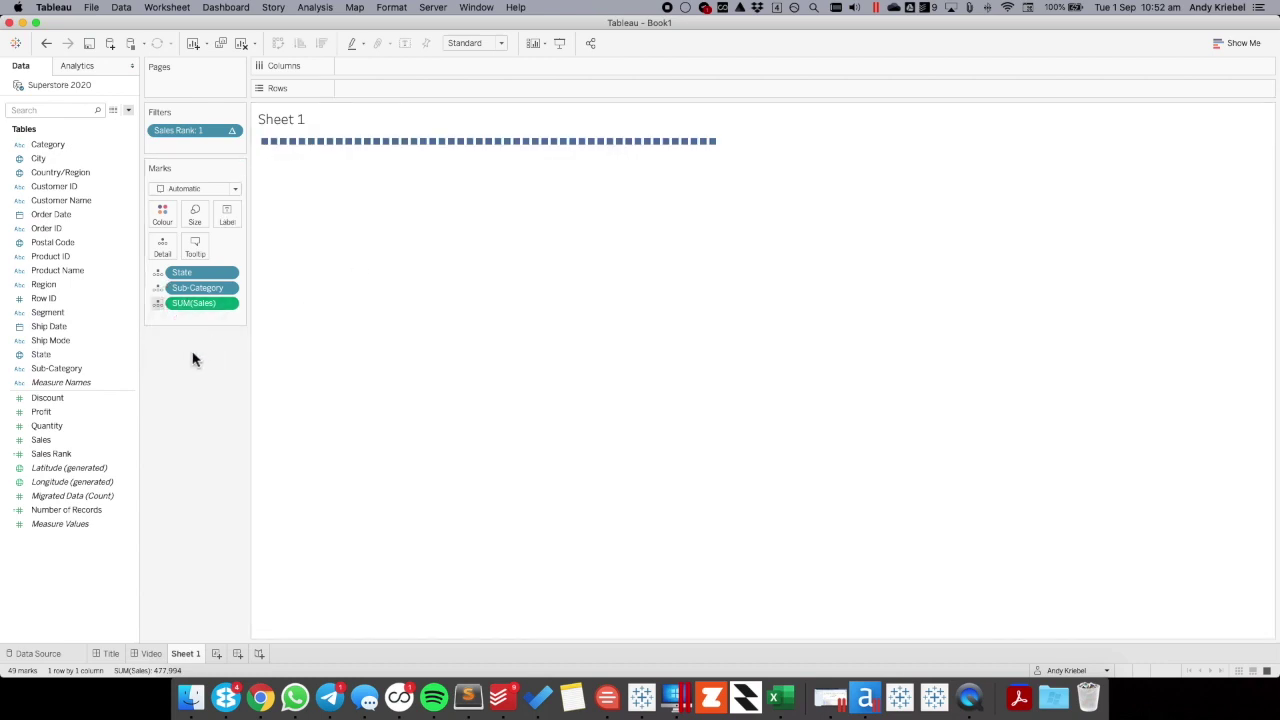
click(83, 476)
Add Latitude and Longitude (generated) to map the states, fixing unknown locations to country USA.
double_click(83, 482)
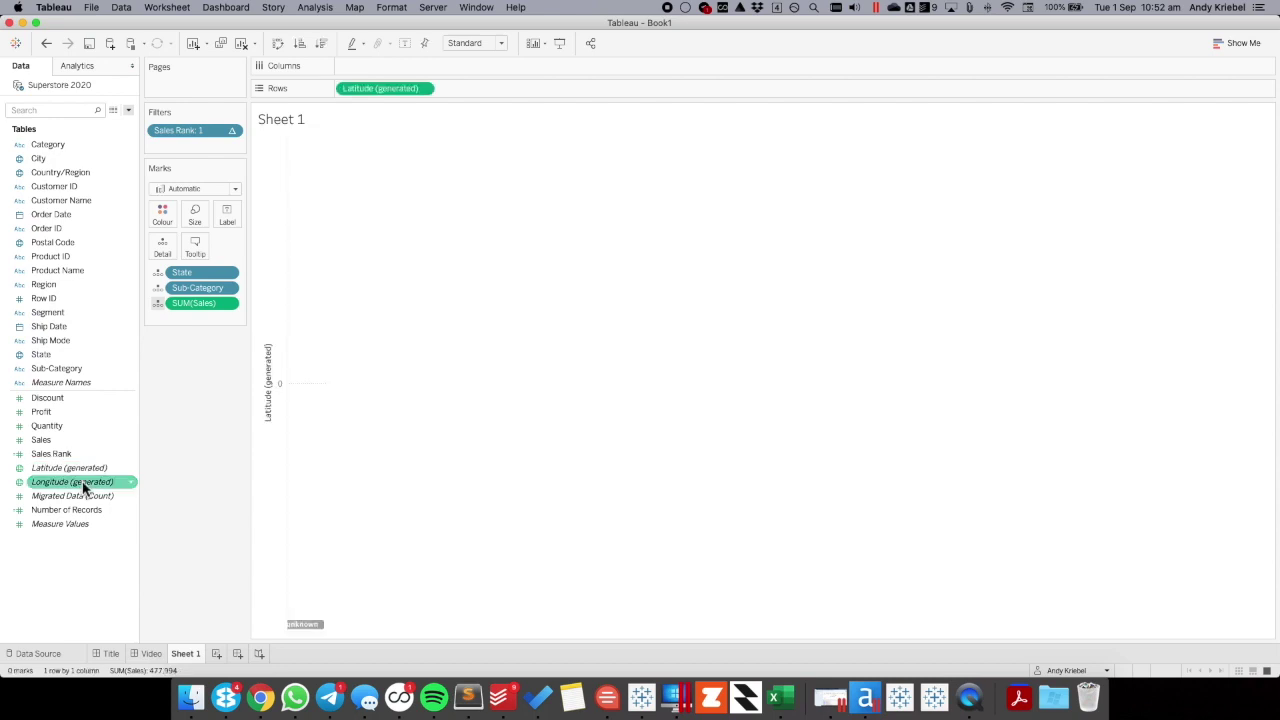
double_click(83, 484)
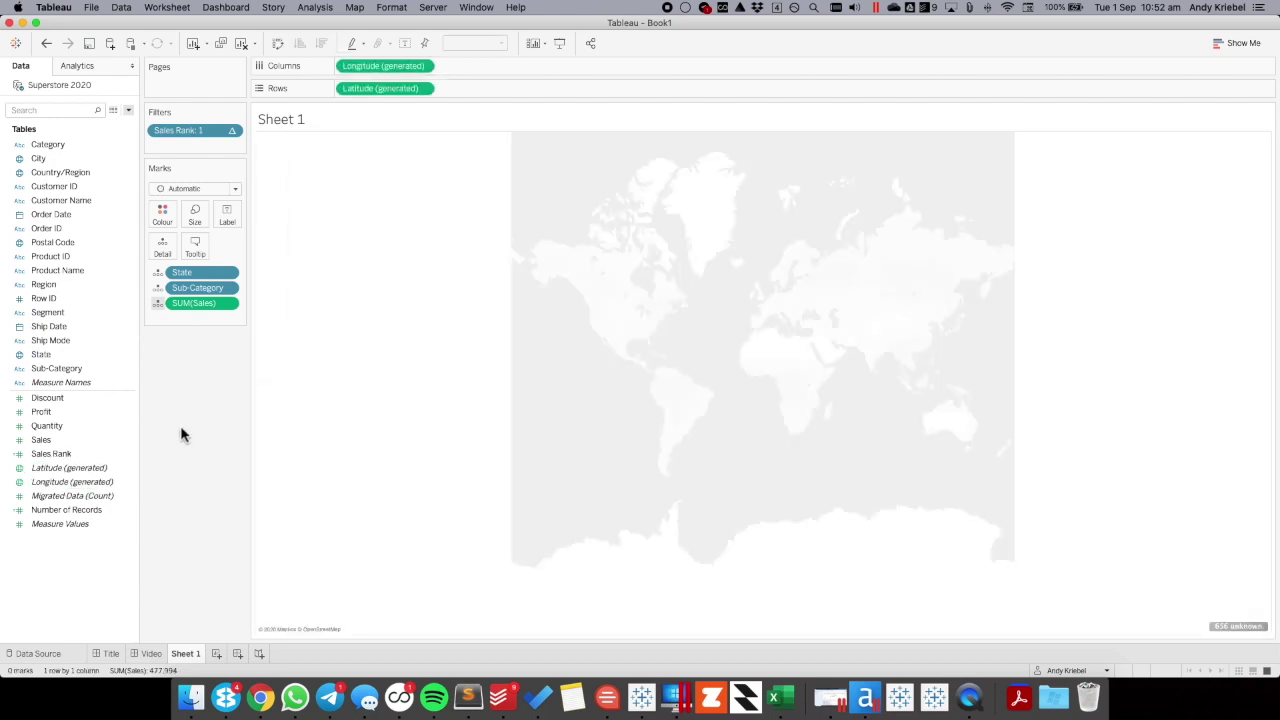
mouse_move(1232, 632)
click(1232, 632)
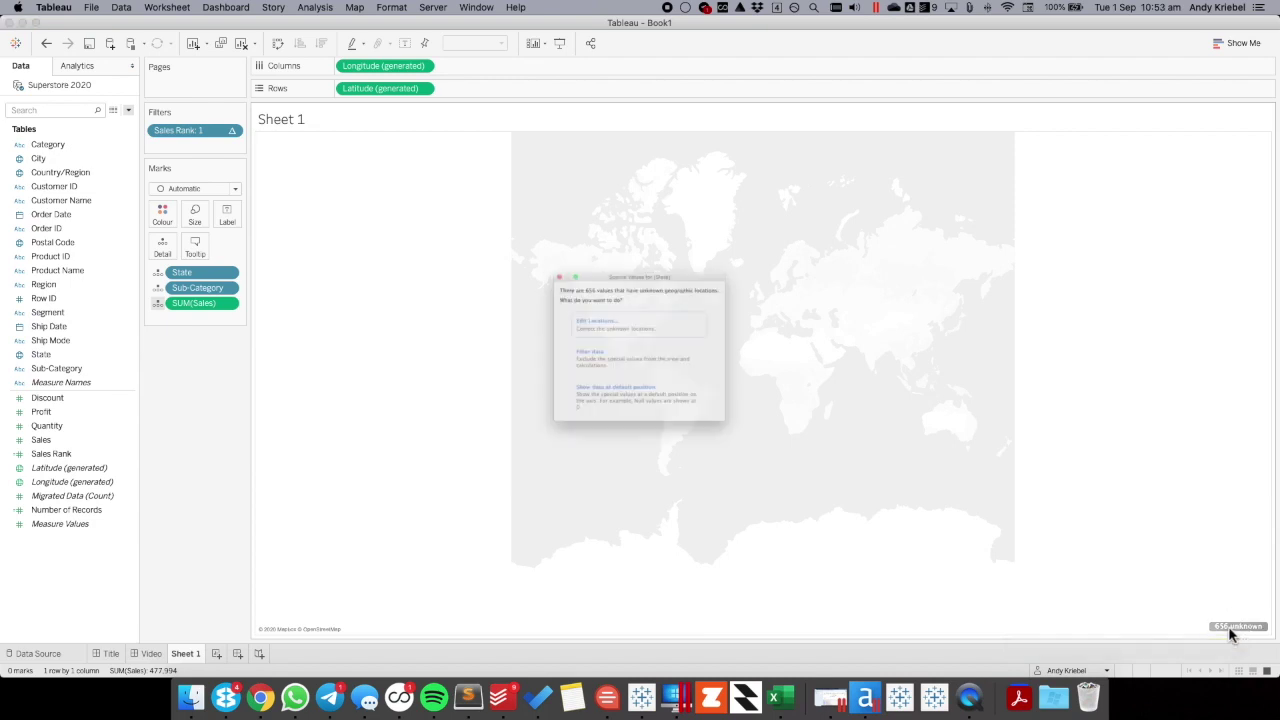
click(615, 323)
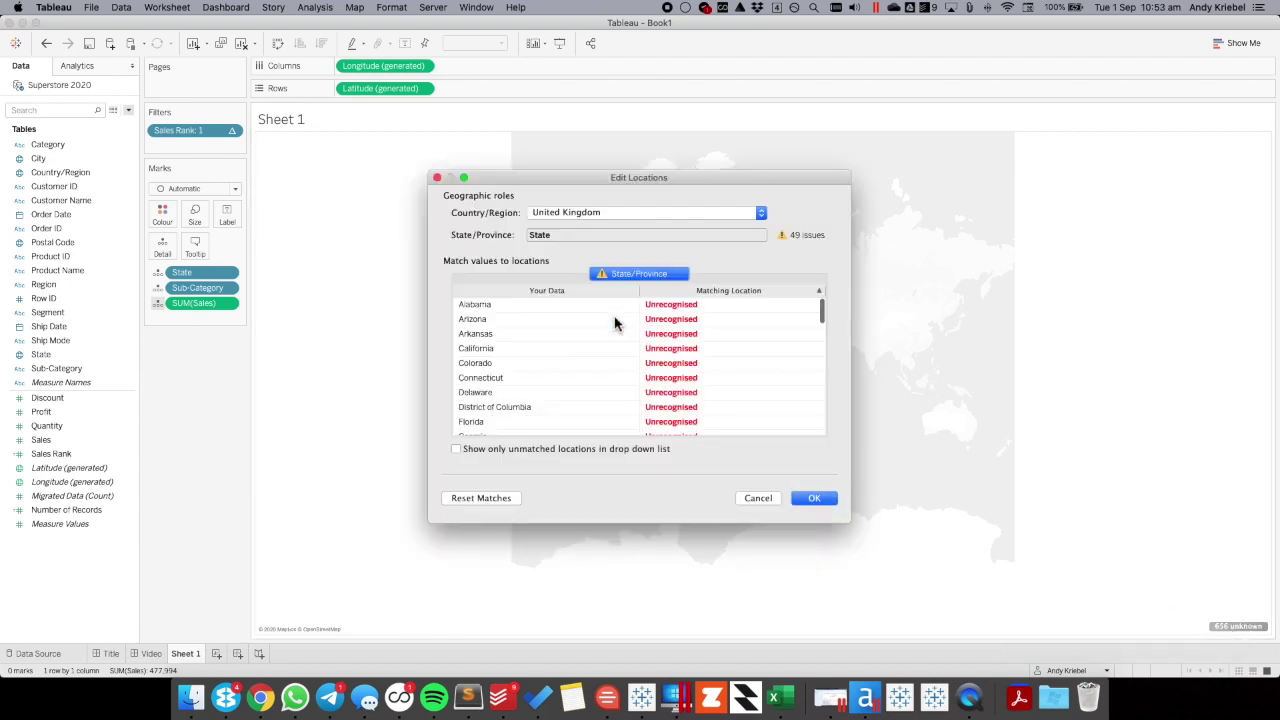
click(570, 214)
click(636, 258)
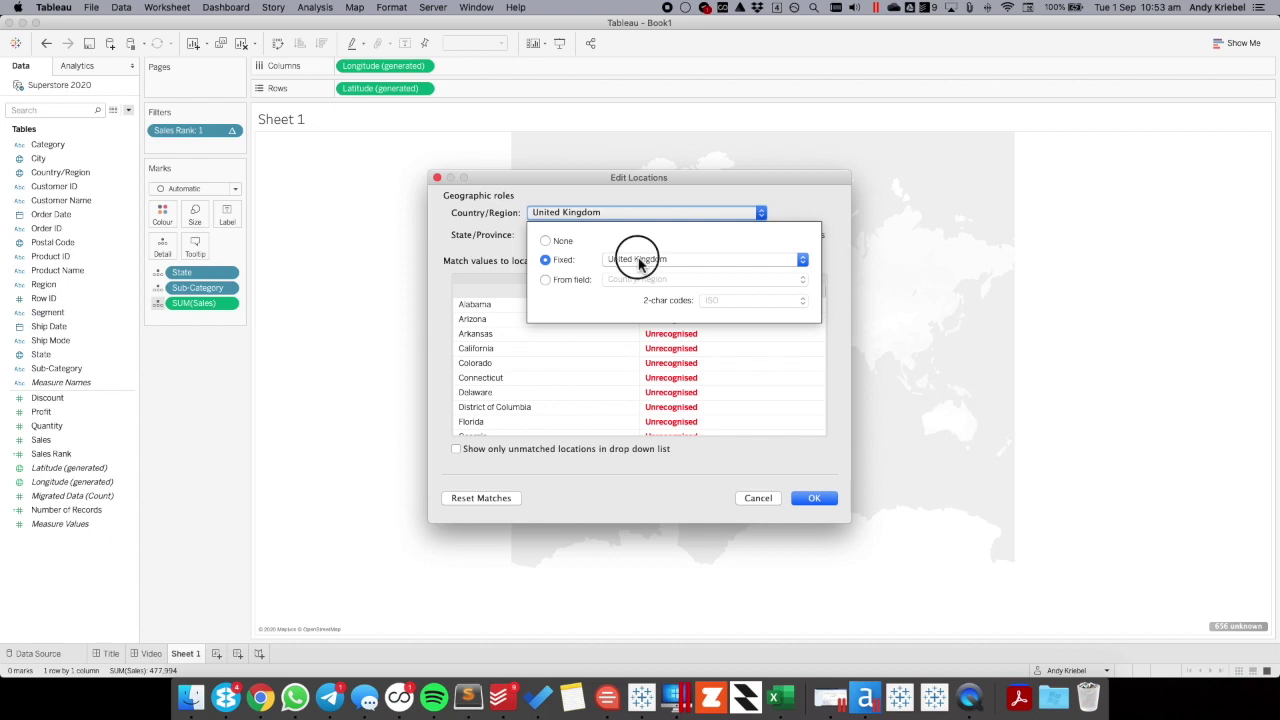
text(usa)
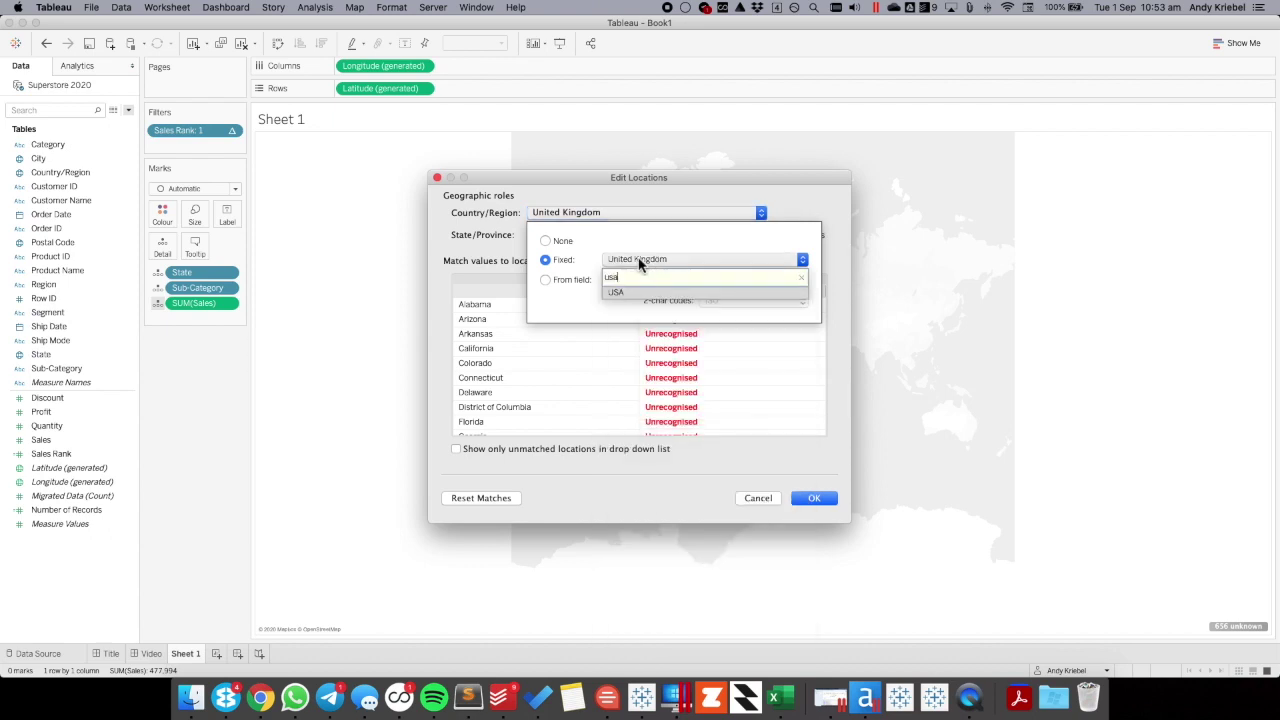
click(628, 291)
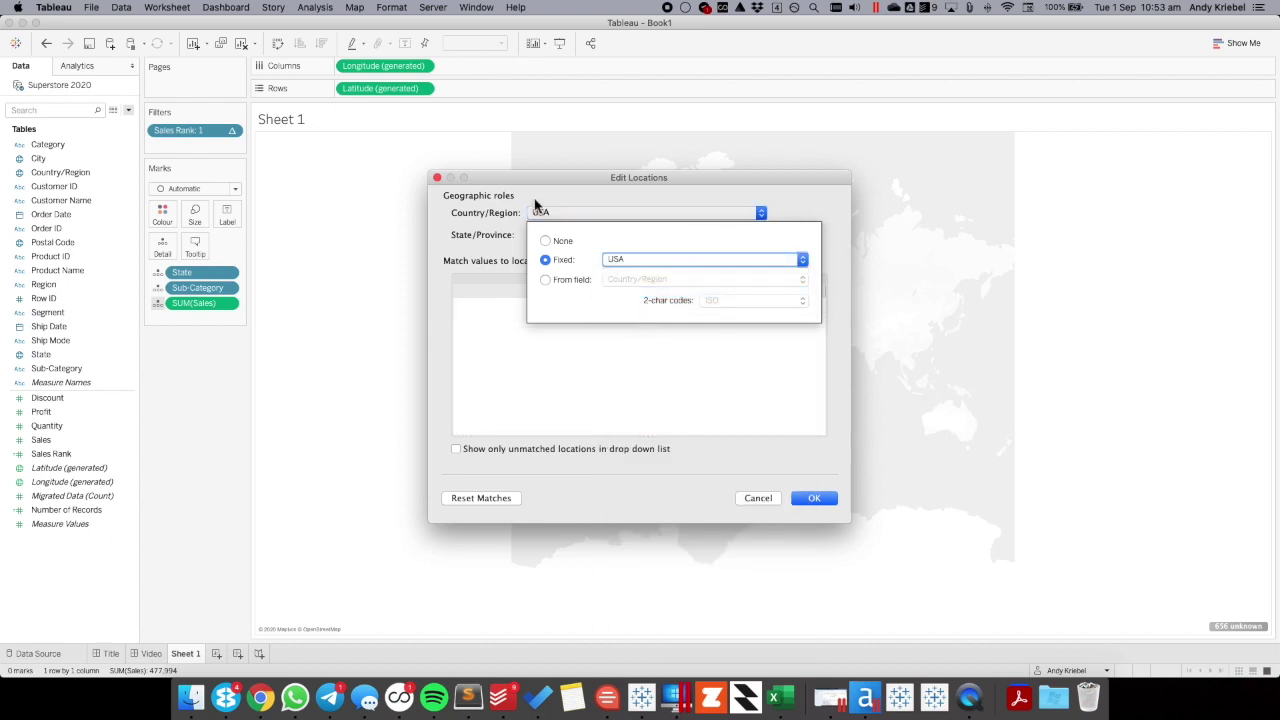
click(524, 240)
click(814, 498)
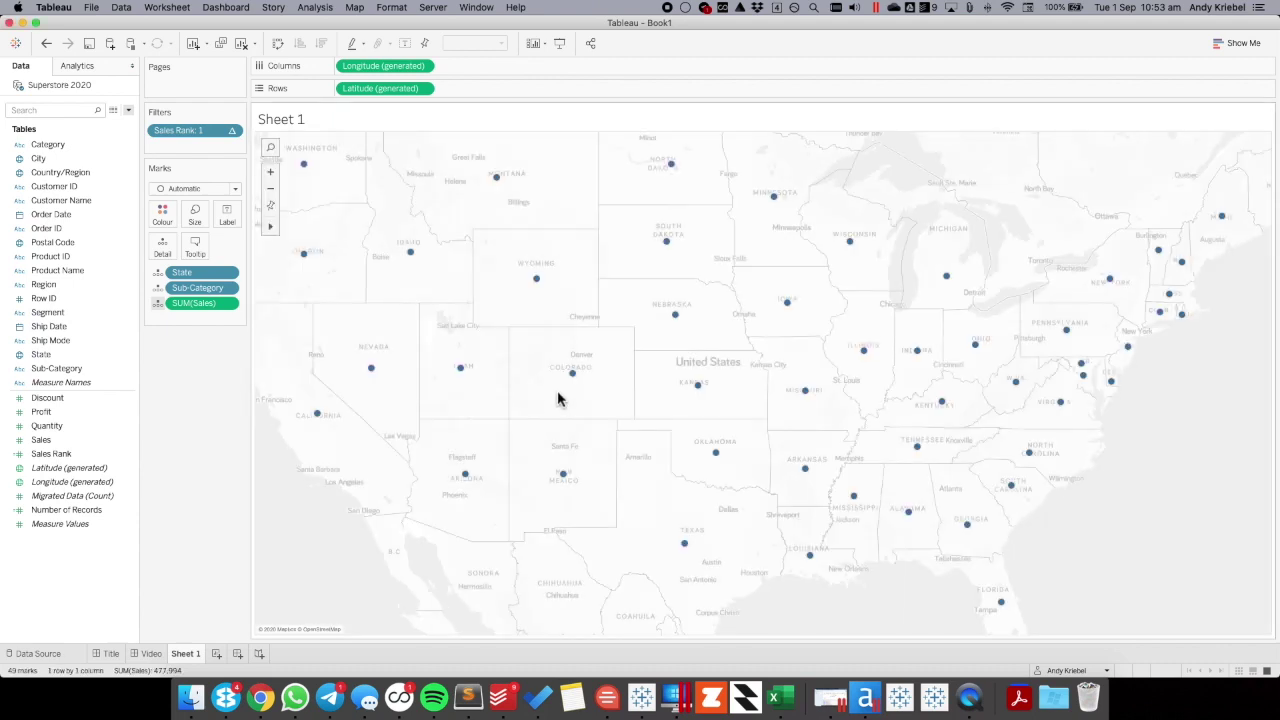
Colour by Sub-Category, set the mark type to Map, and label states with Sub-Category.
drag(191, 289, 166, 222)
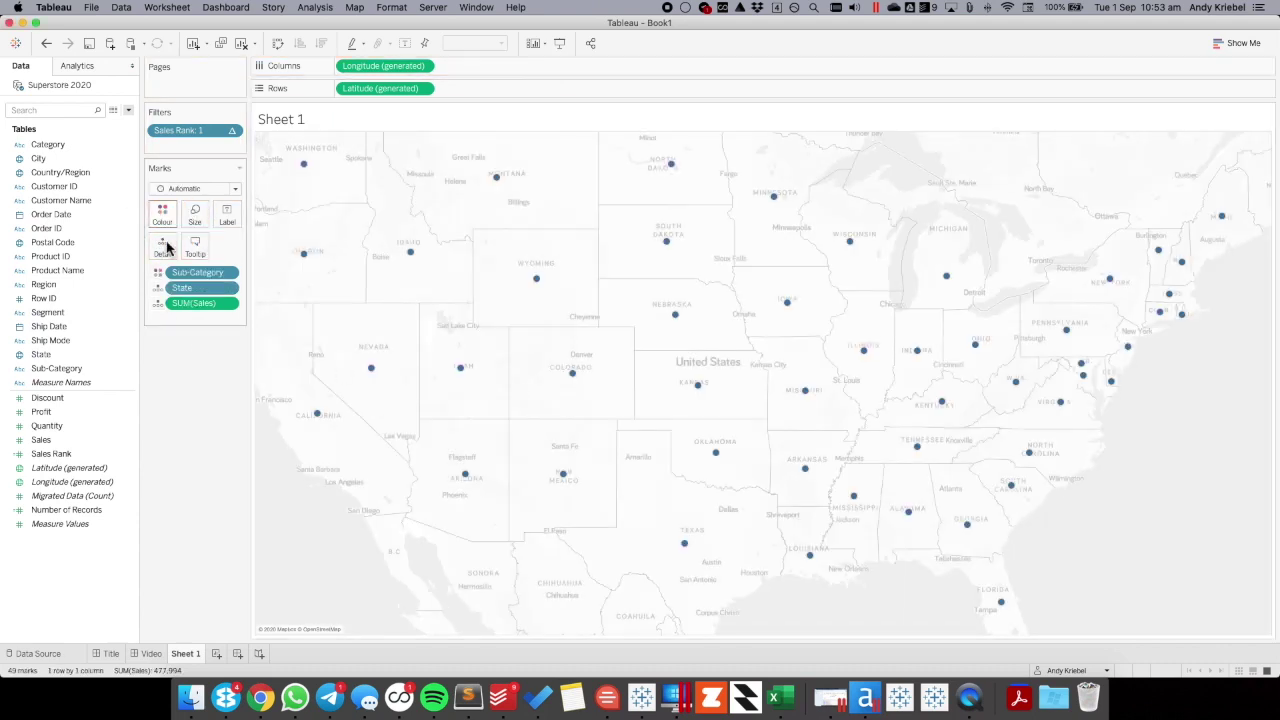
click(180, 190)
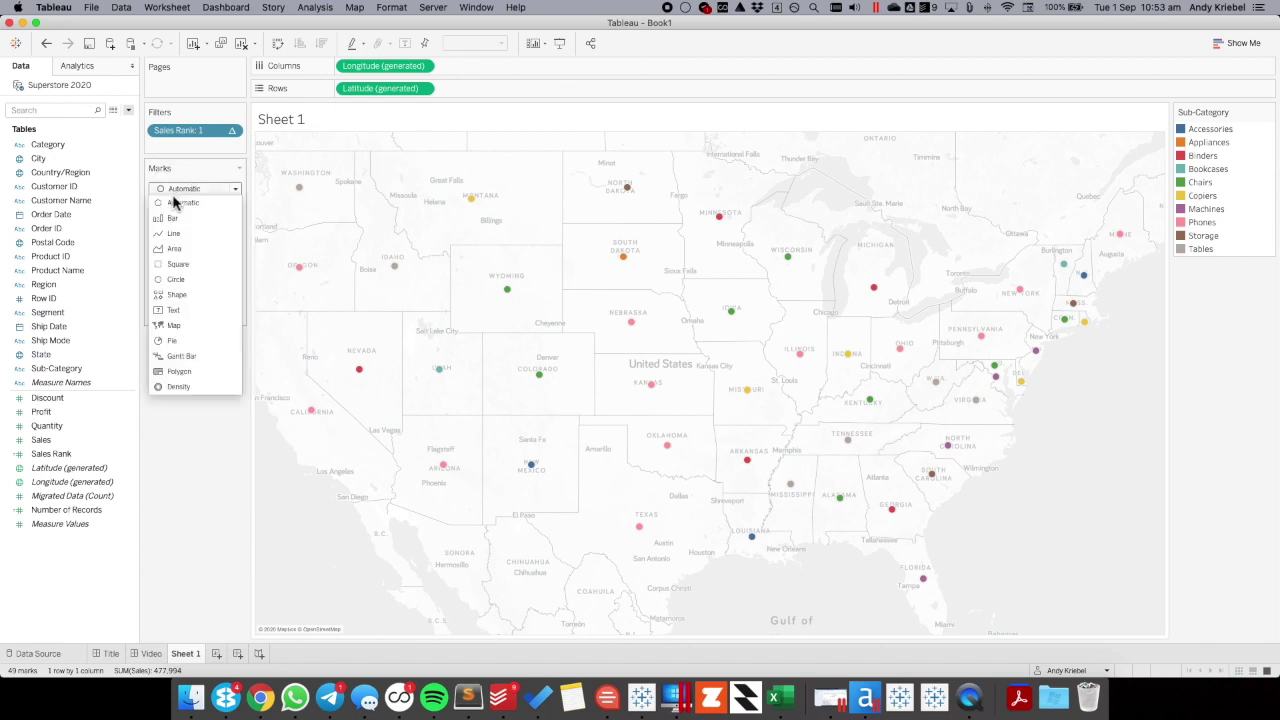
click(189, 331)
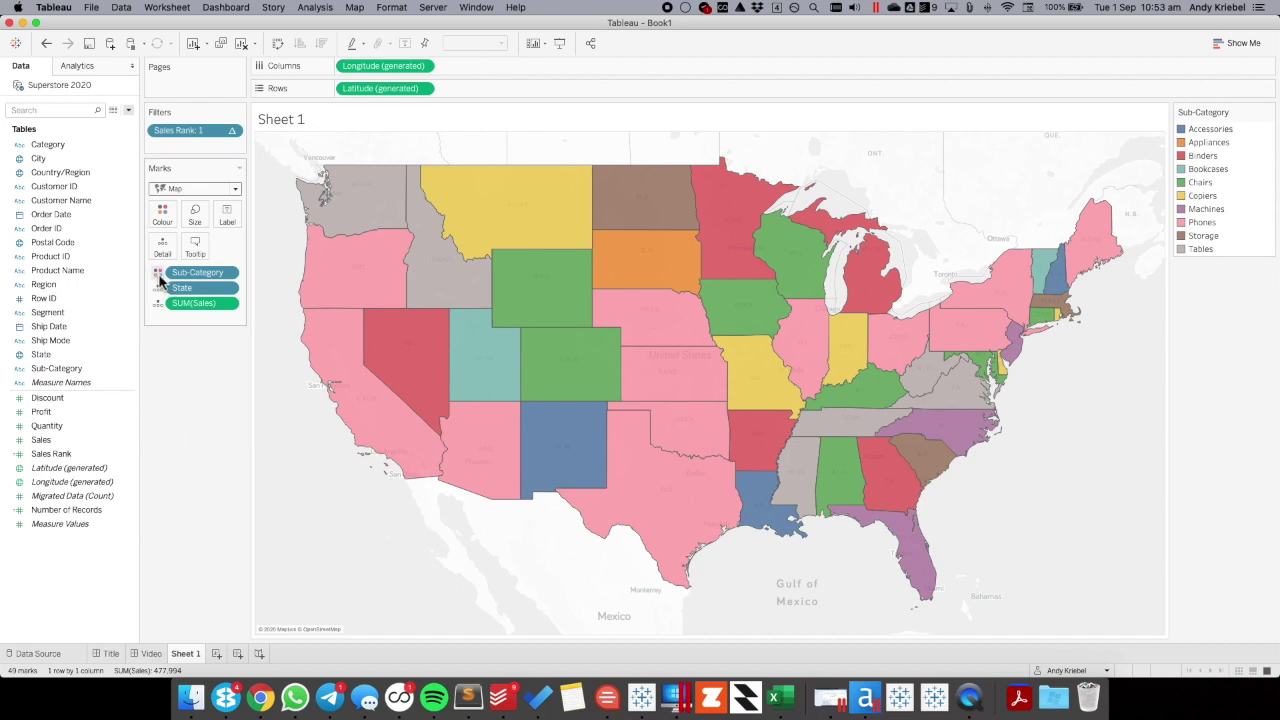
drag(80, 370, 227, 216)
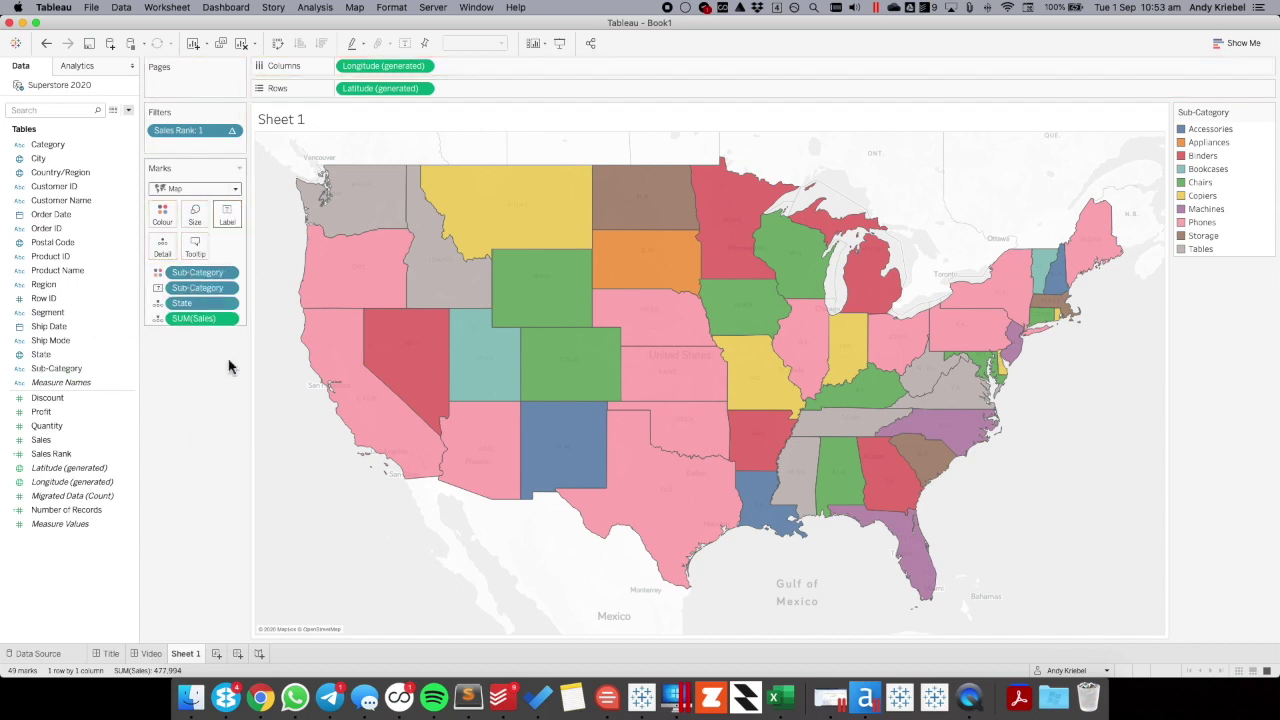
click(1202, 223)
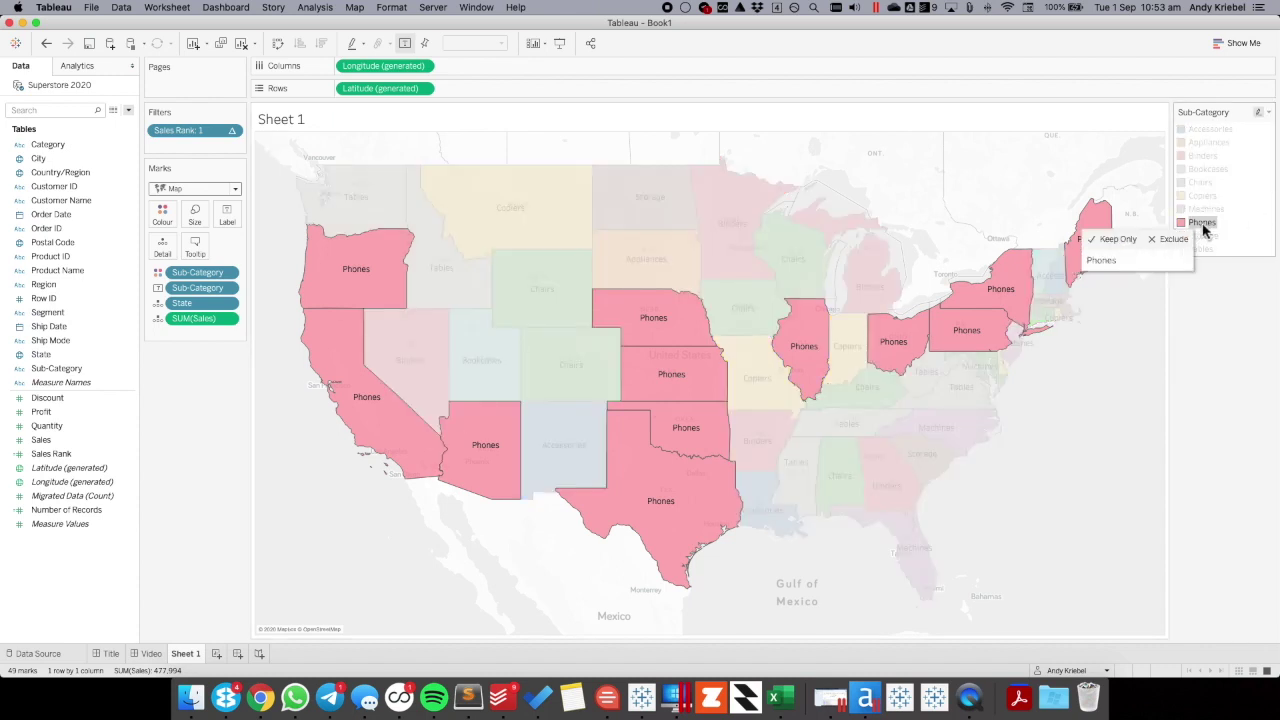
click(1207, 210)
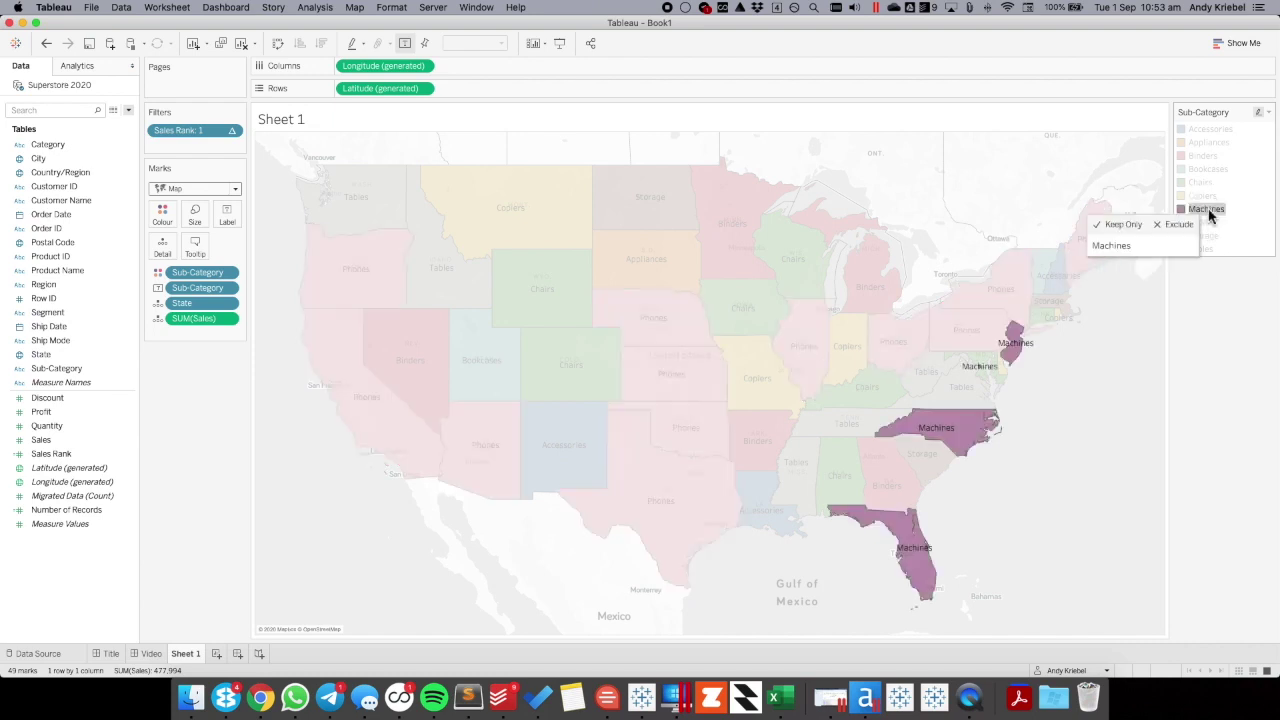
click(1207, 170)
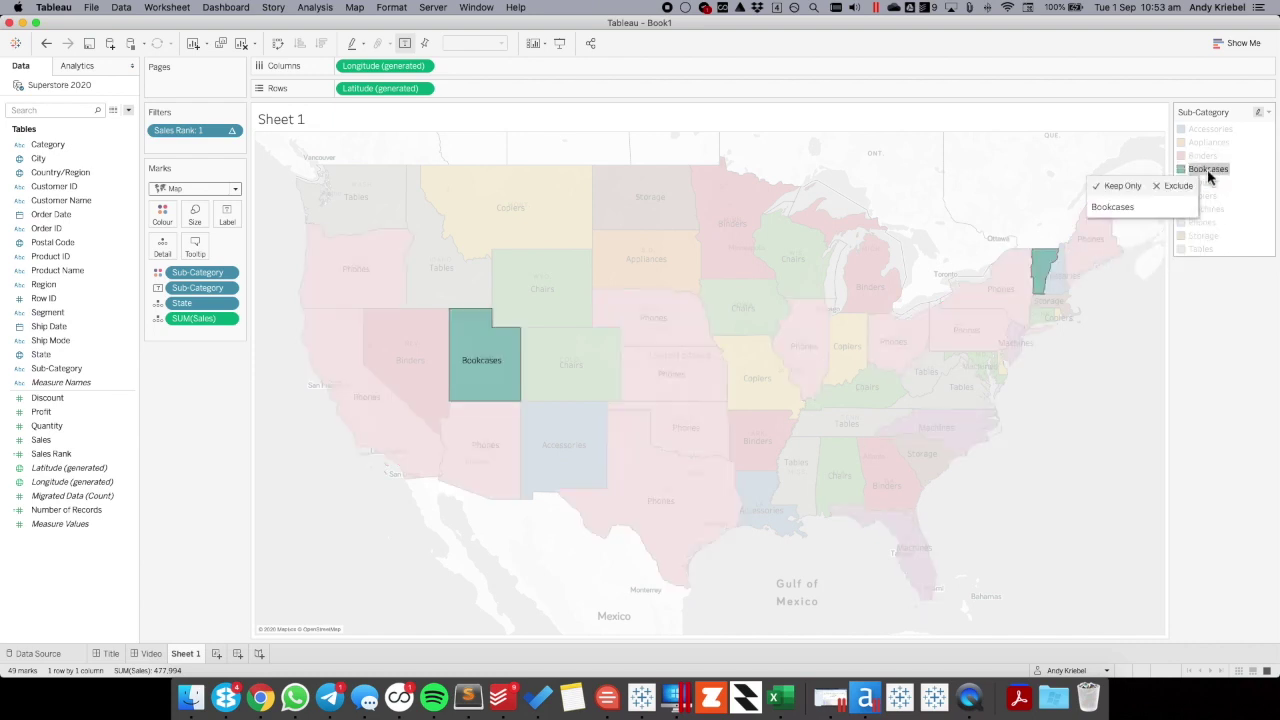
click(1204, 160)
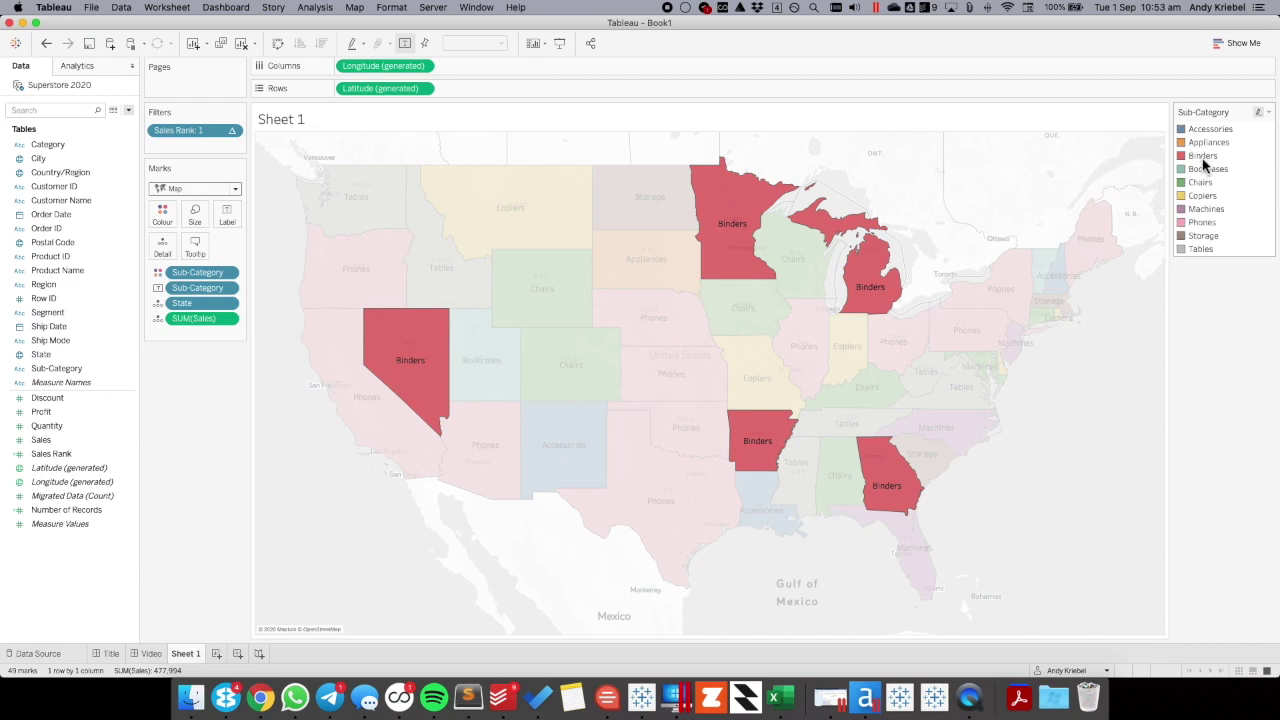
click(1204, 160)
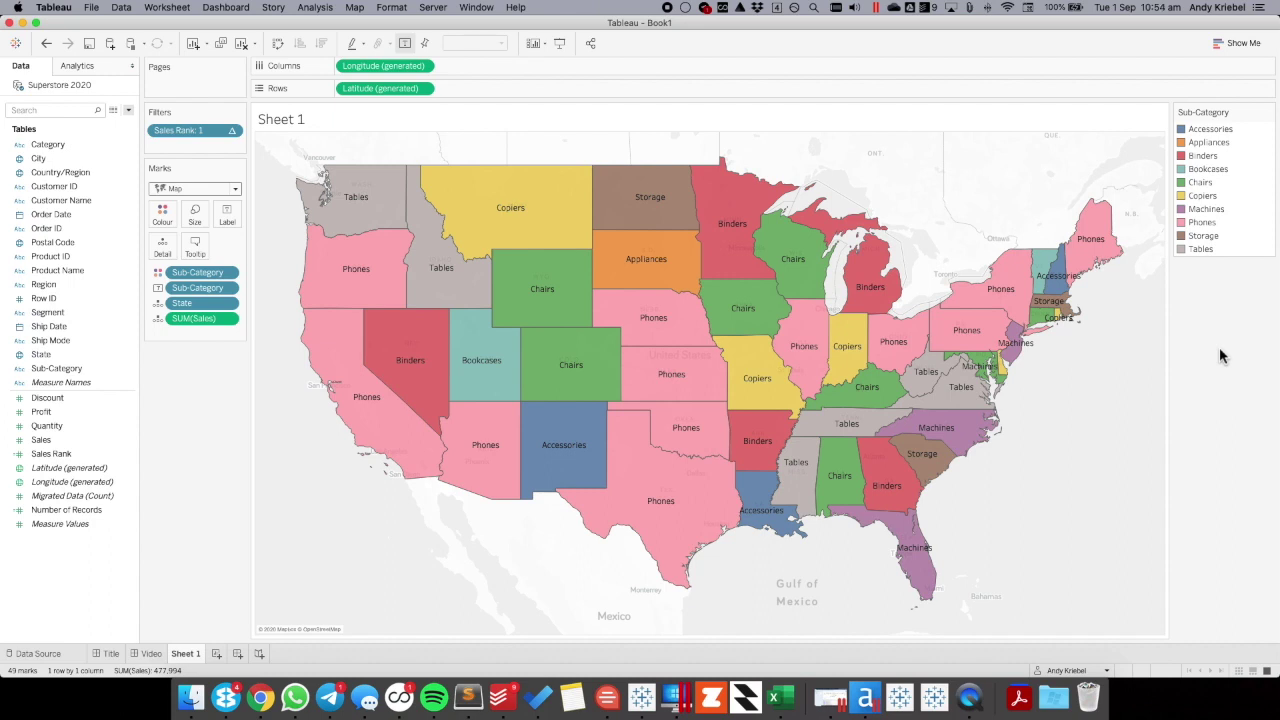
Replace the Sheet 1 title with 'What is the top selling sub-category in each State?' and reset the map view.
double_click(290, 120)
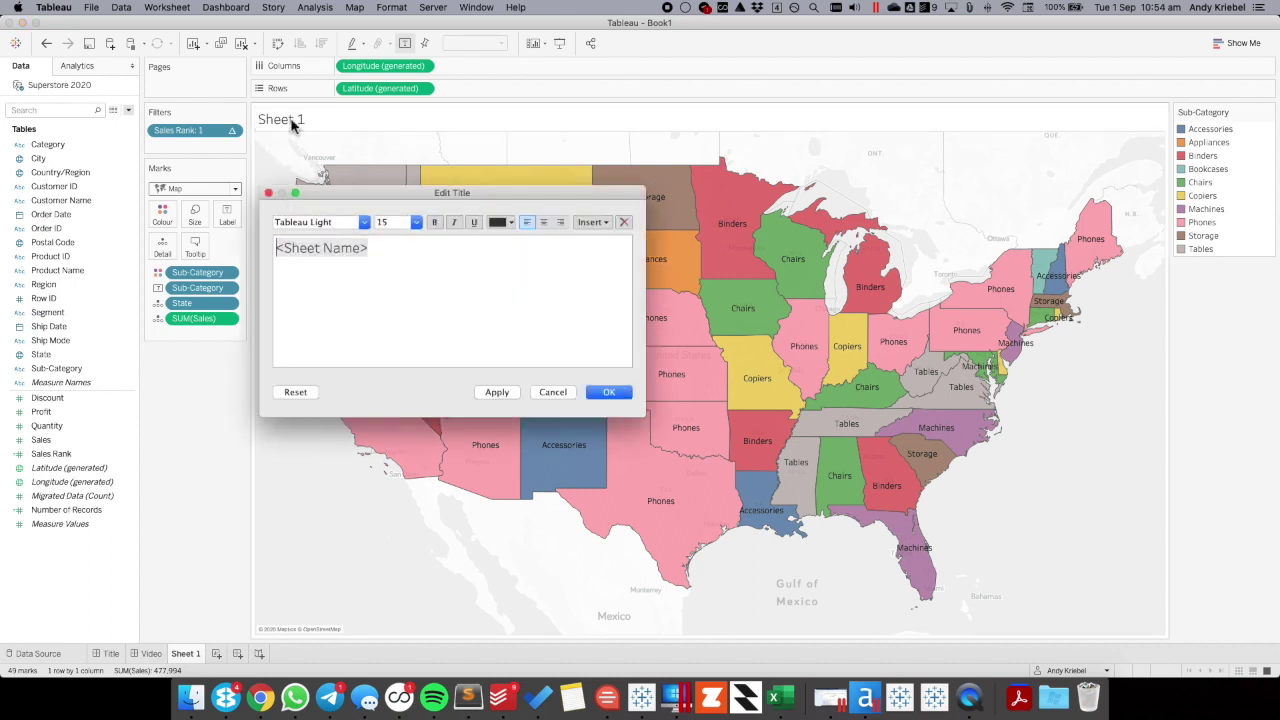
key(super+a)
text(What )
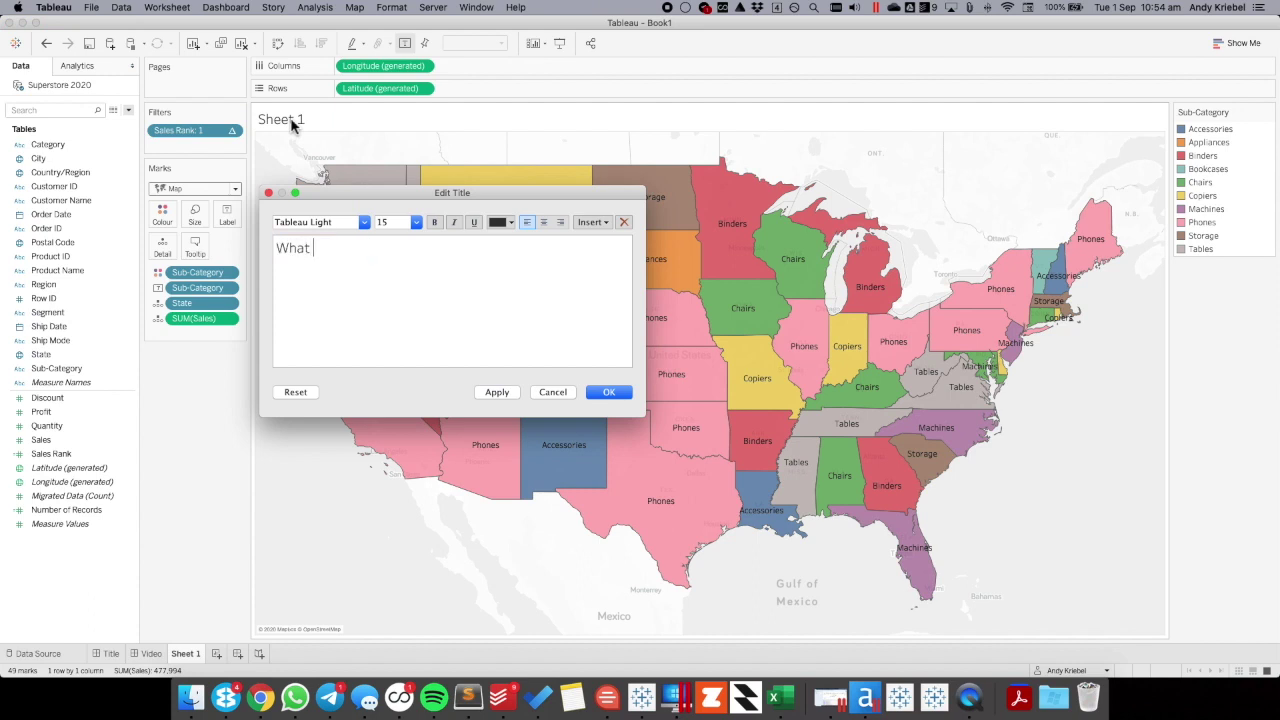
text(is the top selling sub-cateogry)
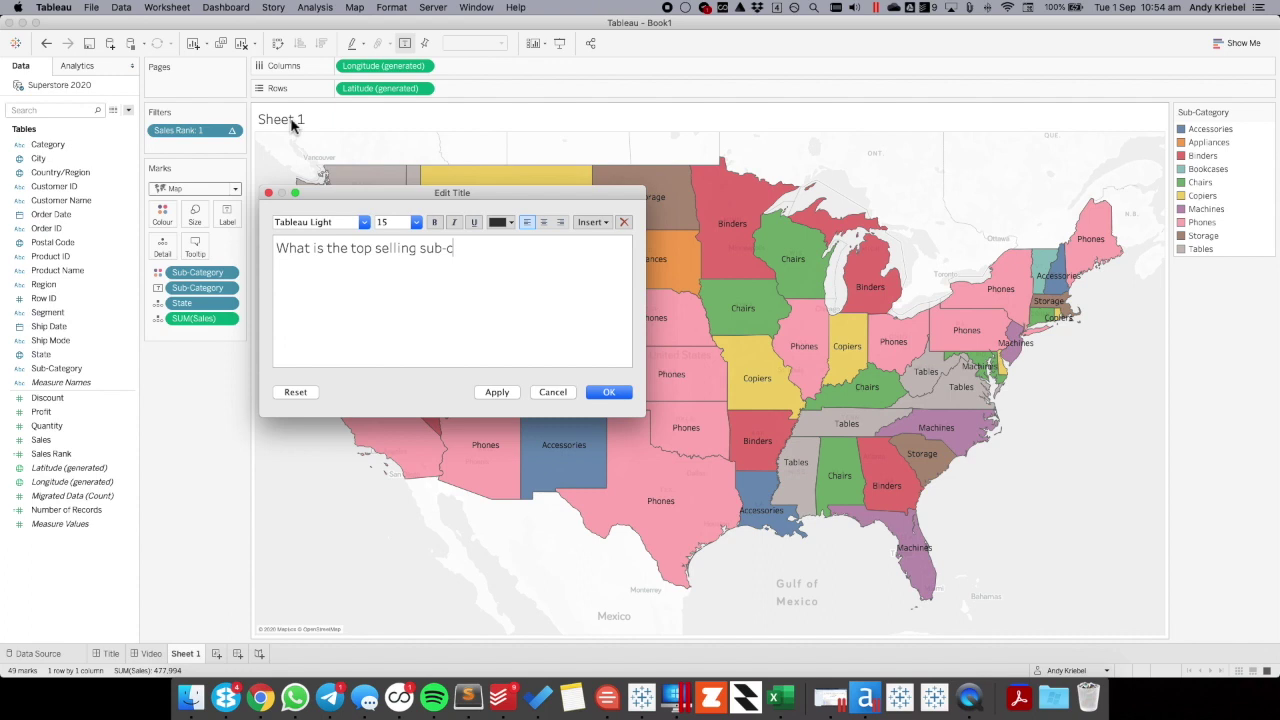
key(BackSpace)
key(BackSpace)
key(BackSpace)
key(BackSpace)
text(gory in each State?)
click(608, 393)
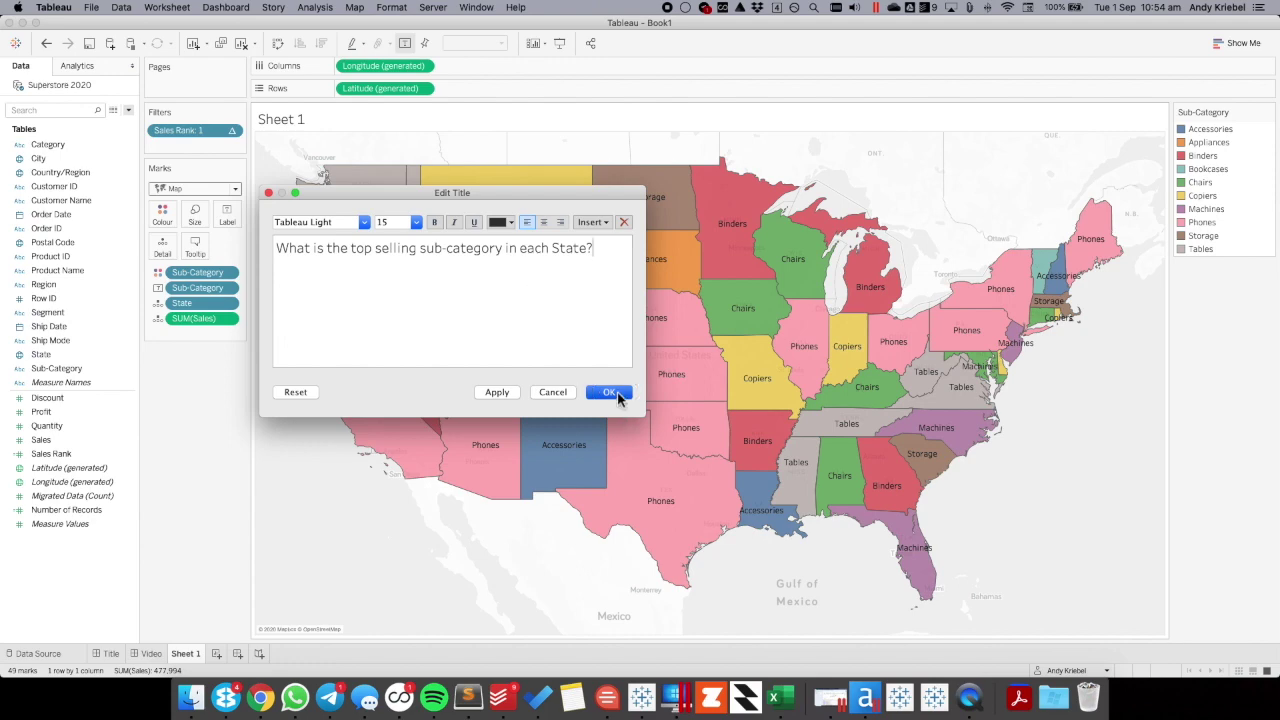
scroll(314, 434, up, 5)
click(268, 208)
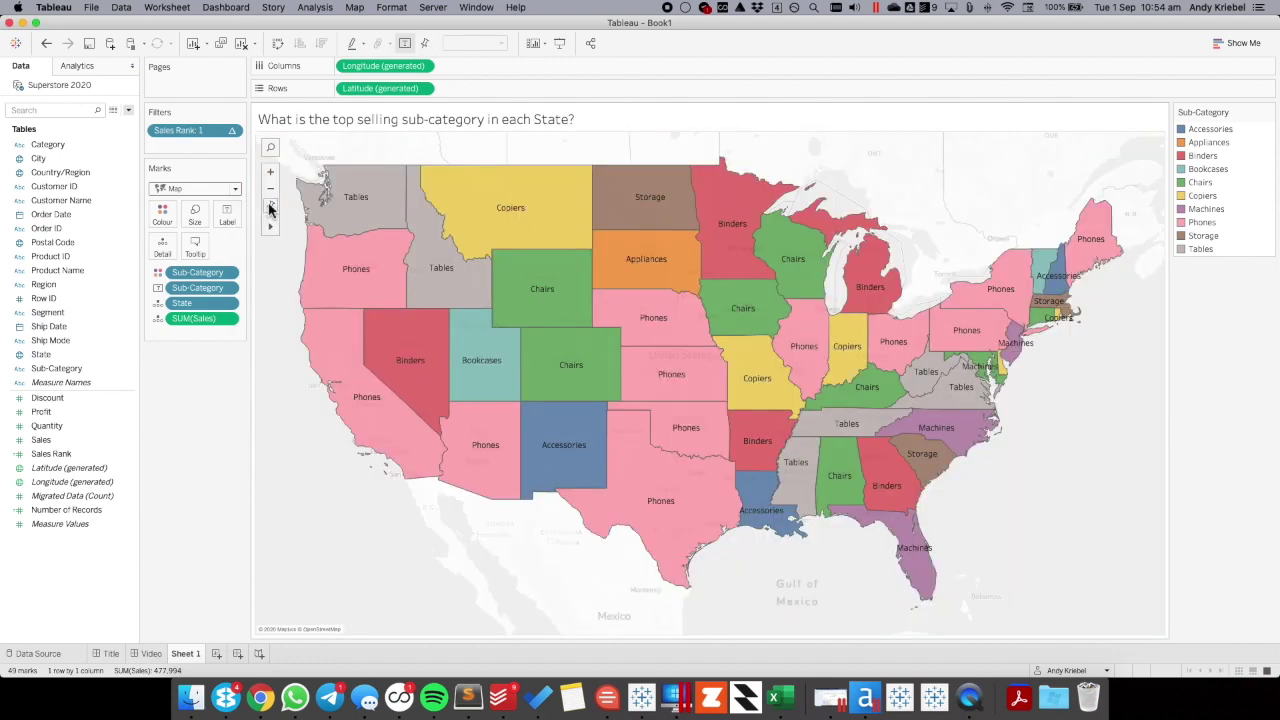